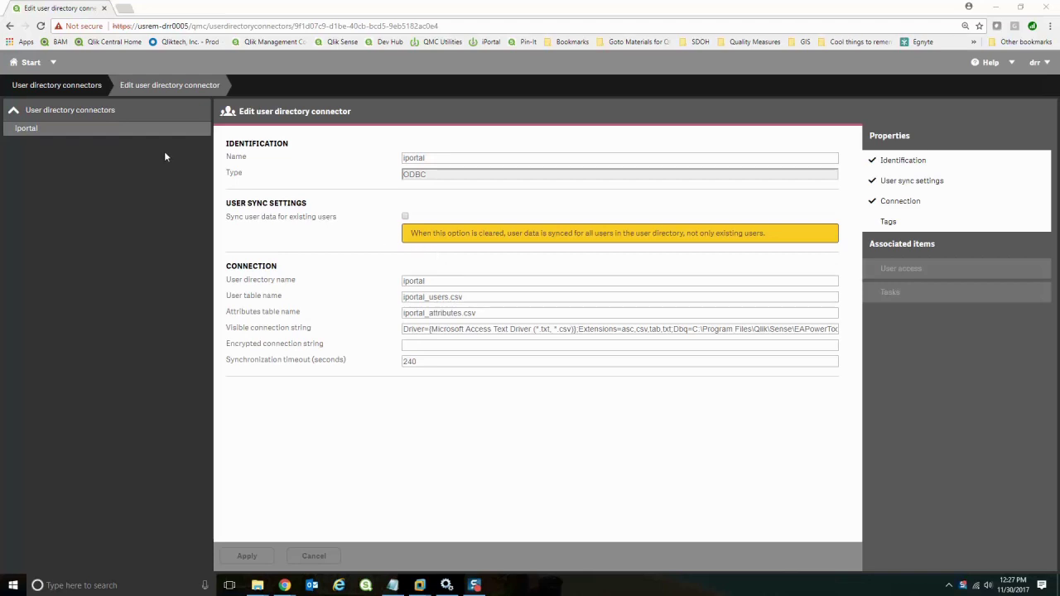
- Leave the iportal user directory connector settings for the QMC start page
left_click(15, 71)
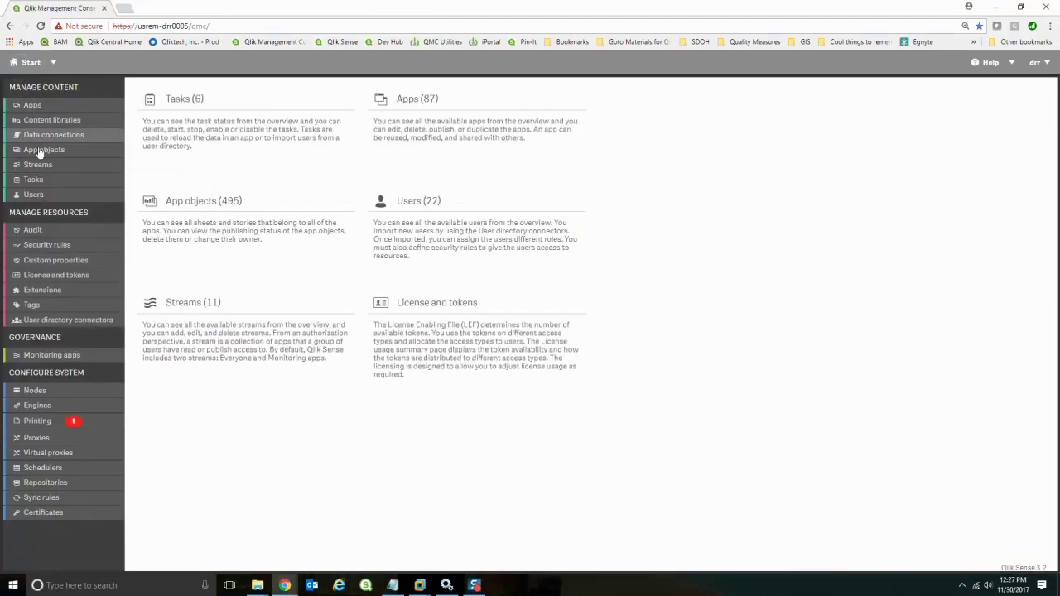
- Show the Users list with all 22 users, including the imported IPORTAL users
left_click(38, 195)
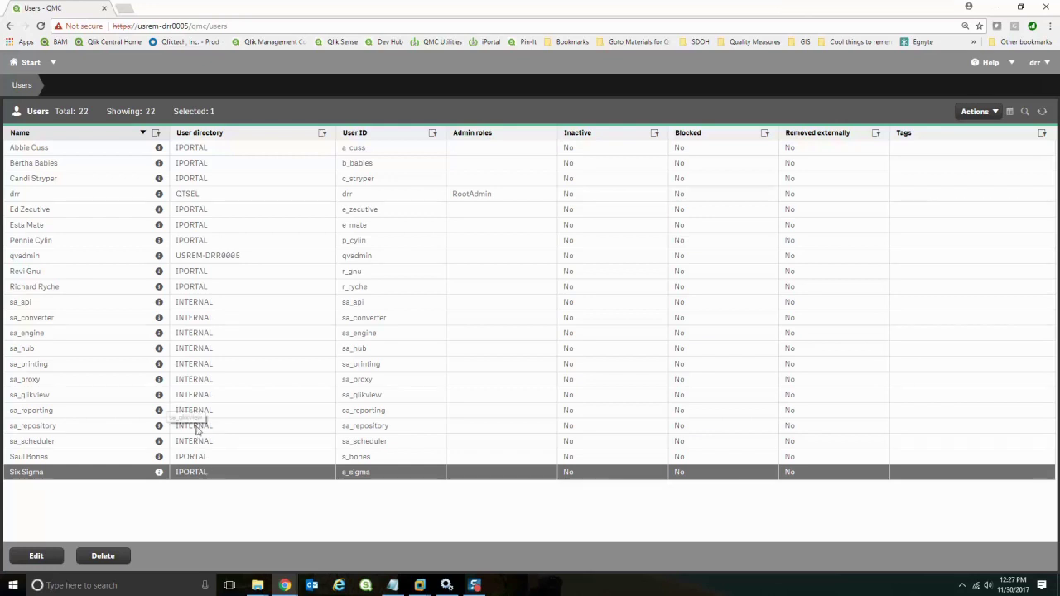
- Switch to the iPortal impersonation window and open the hub as the BA Perf. Imp user
mouse_move(286, 585)
left_click(329, 524)
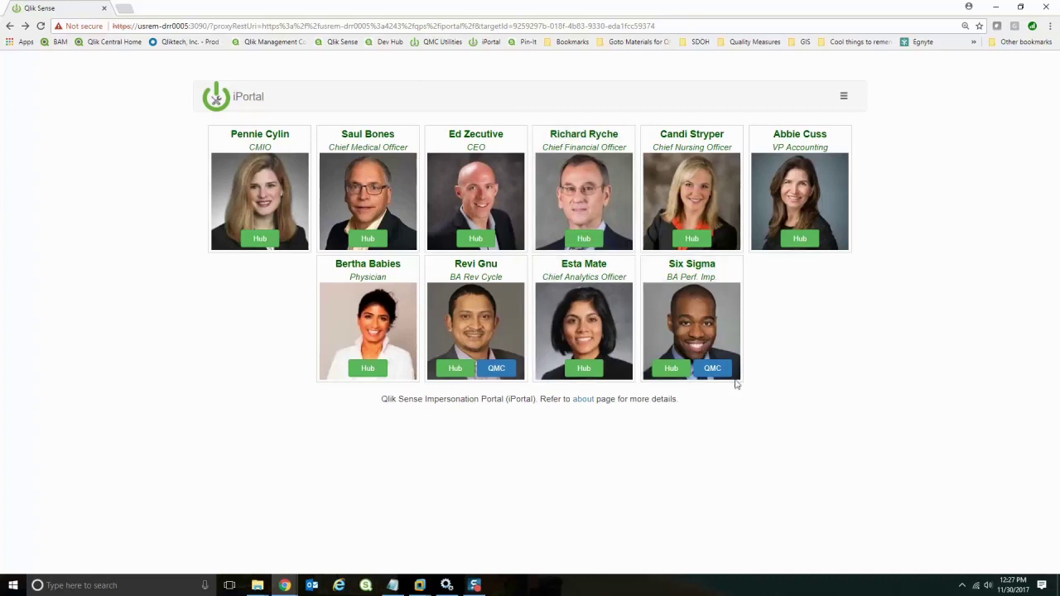
left_click(670, 370)
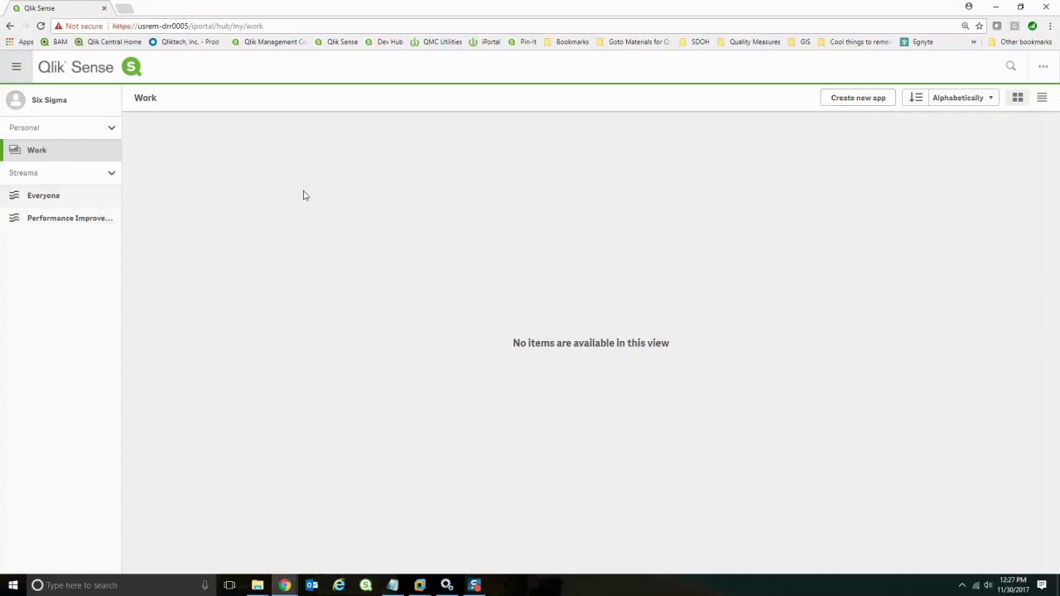
left_click(858, 98)
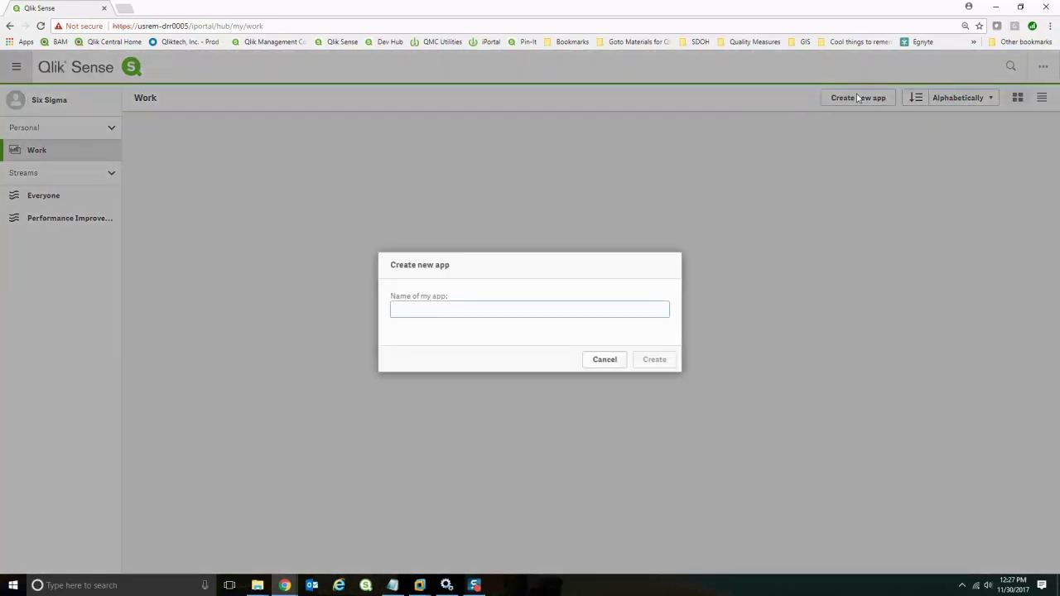
type("My new app")
key("Return")
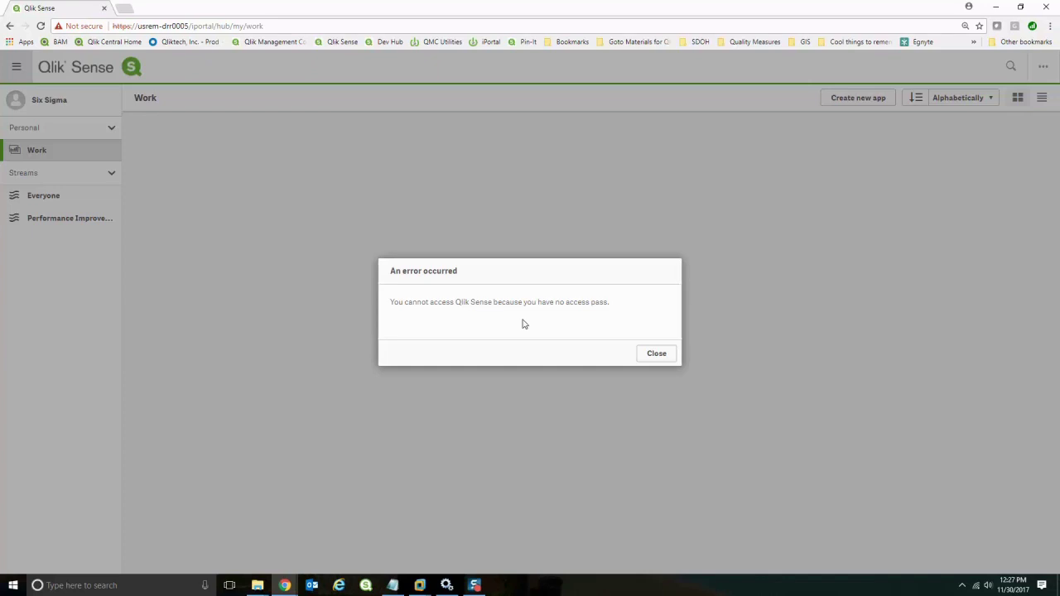
left_click(644, 356)
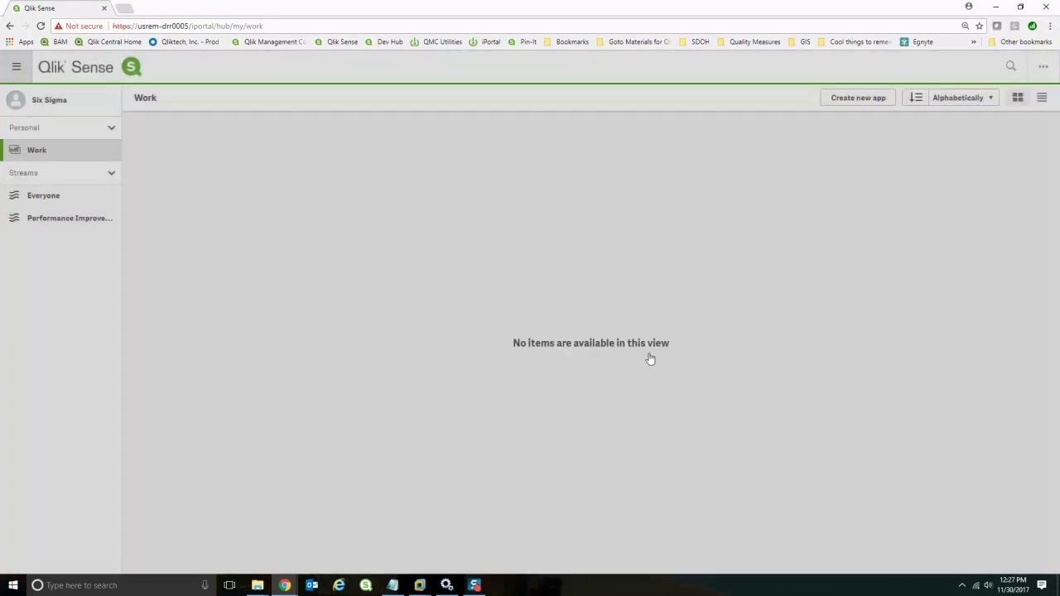
left_click(10, 27)
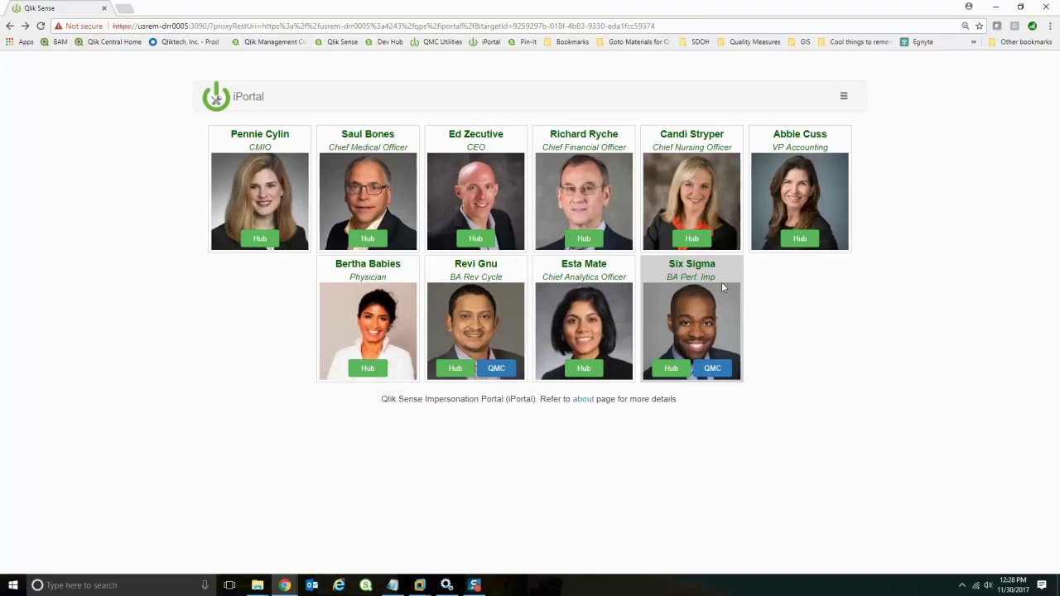
left_click(285, 585)
- Back in QMC, open License and tokens and review the user access allocations
left_click(237, 551)
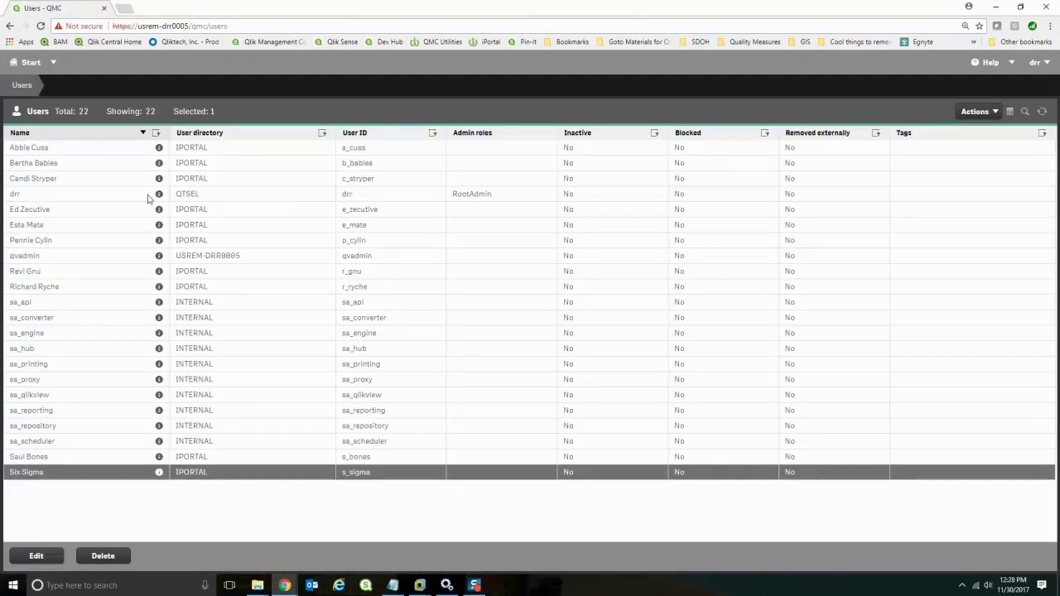
left_click(20, 62)
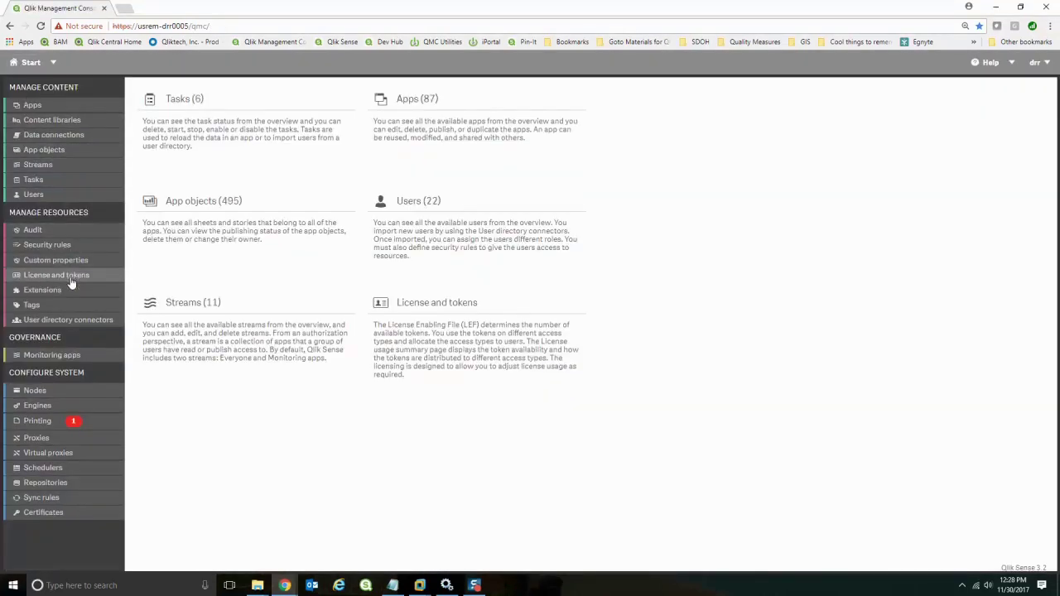
left_click(69, 276)
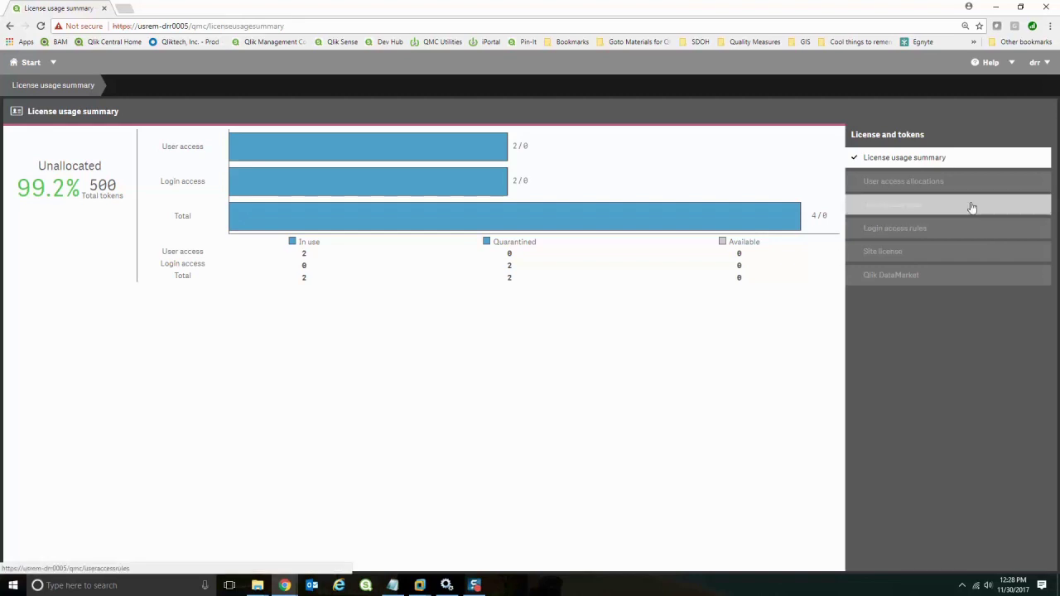
left_click(942, 181)
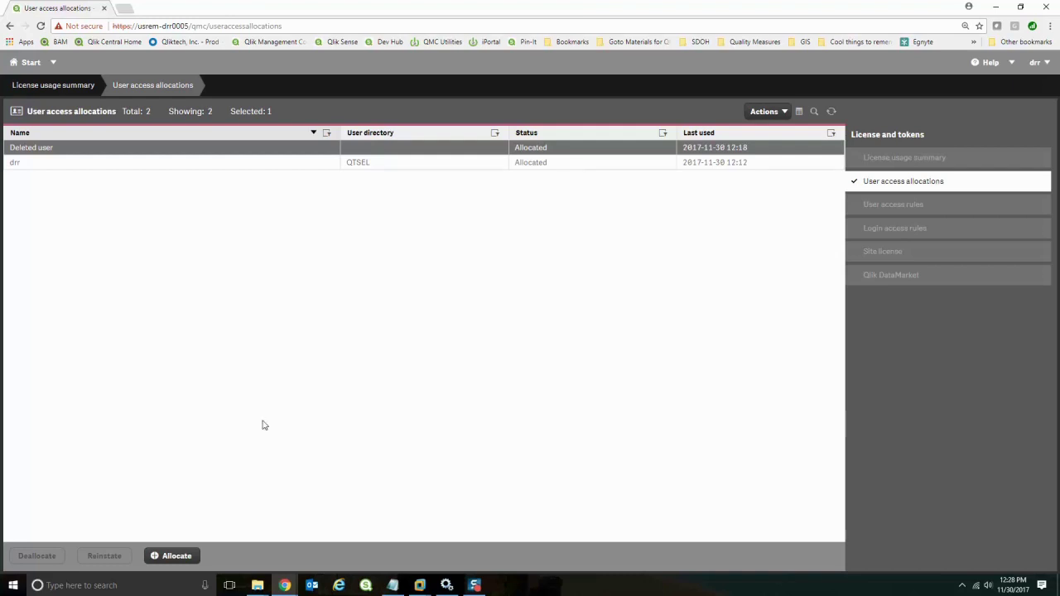
- Confirm no user access or login access rules exist, then return to the iPortal page
left_click(893, 206)
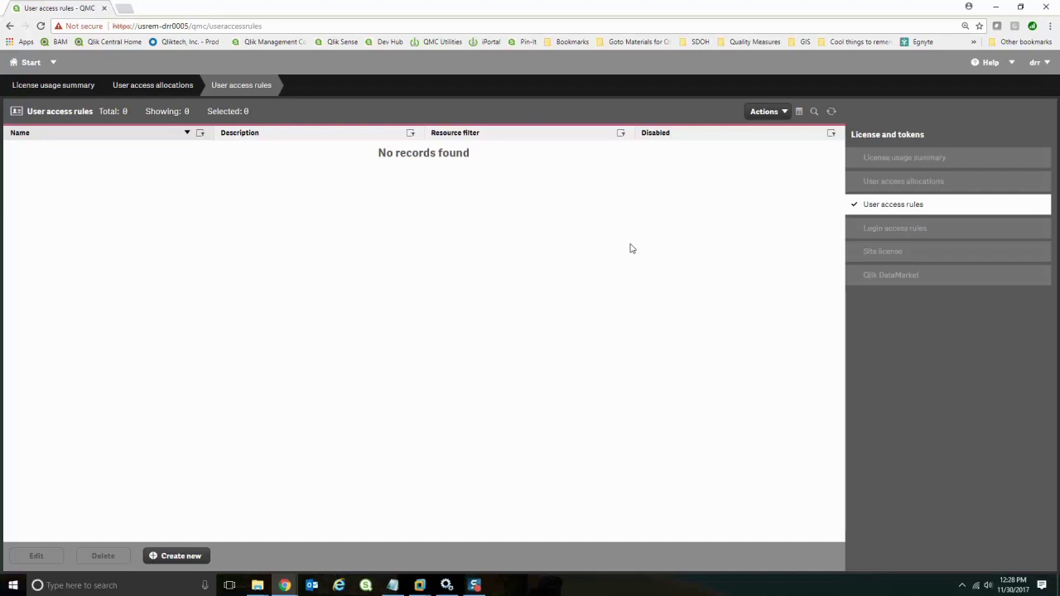
left_click(866, 229)
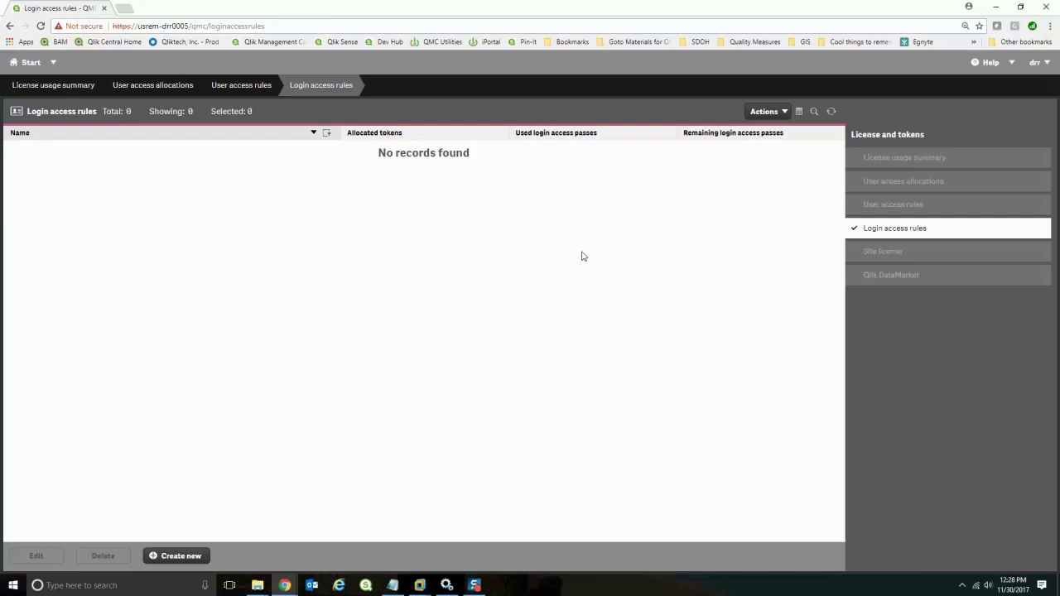
mouse_move(284, 581)
left_click(325, 569)
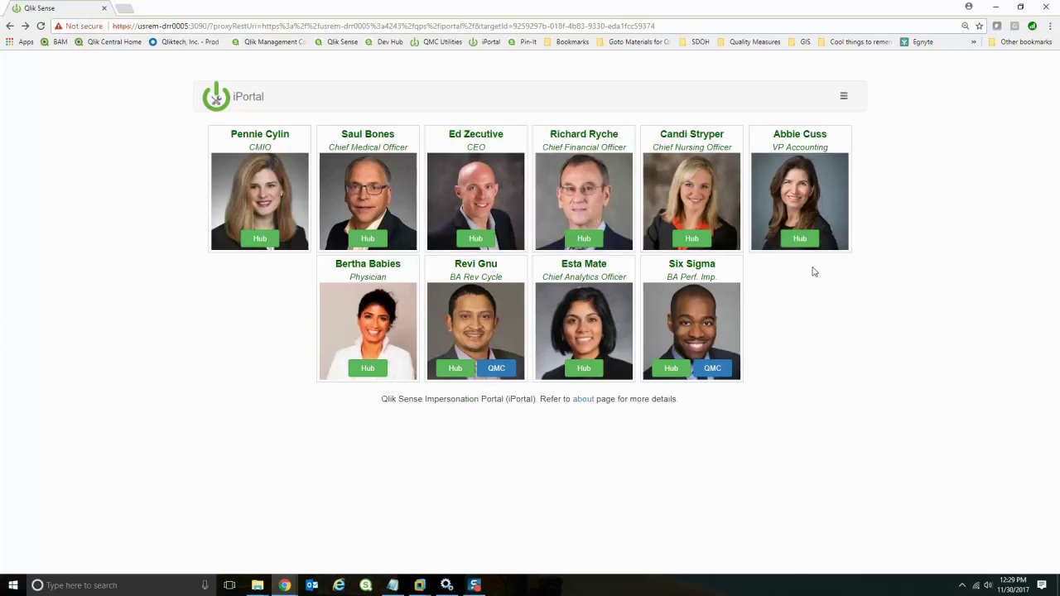
mouse_move(291, 587)
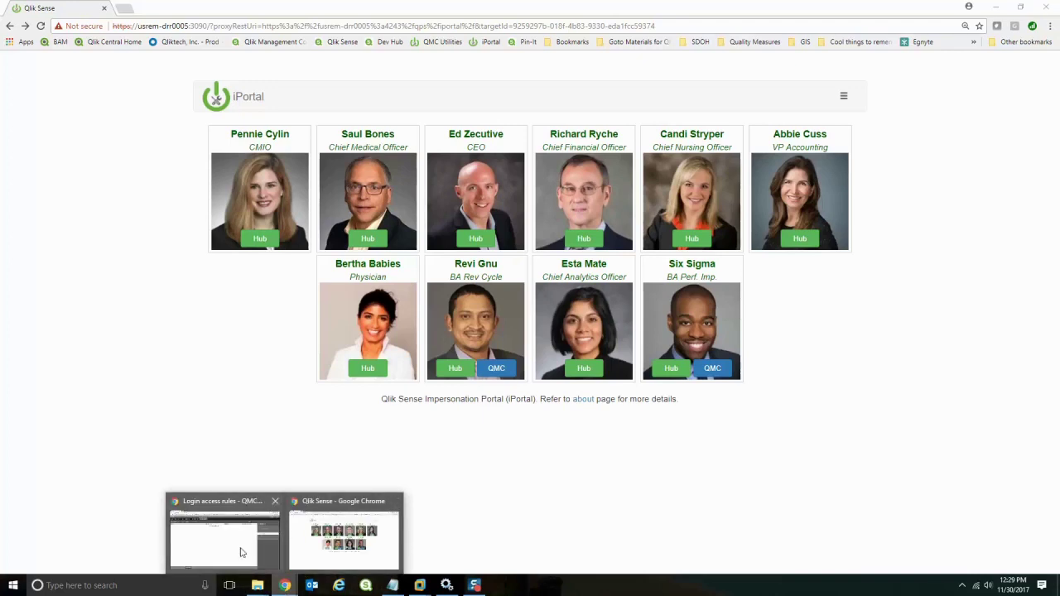
left_click(240, 548)
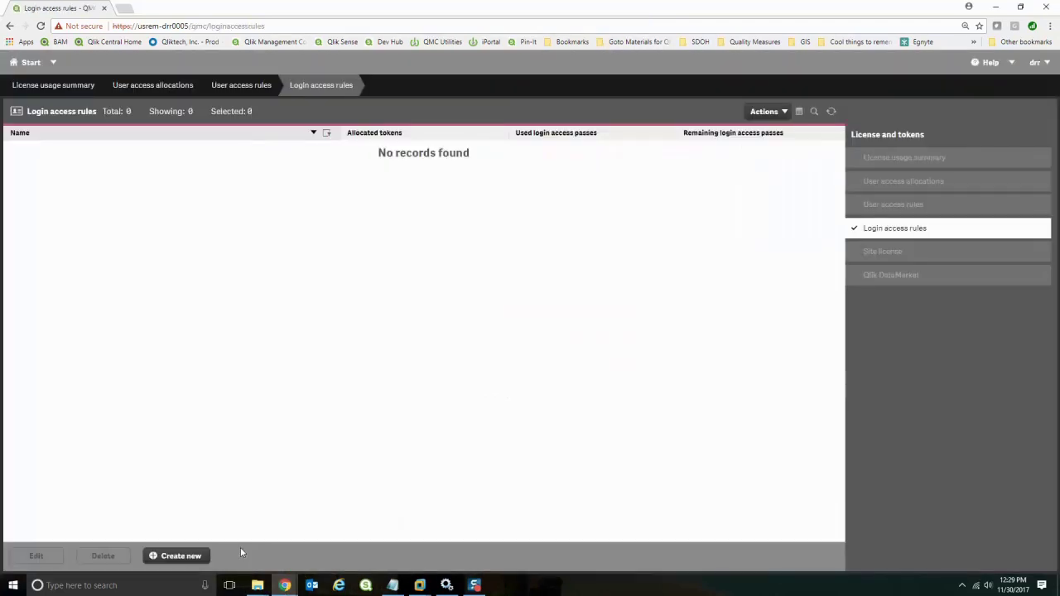
- Add the user access rule 'License rule to grant user access' for user.group = QlikDeveloper
left_click(906, 207)
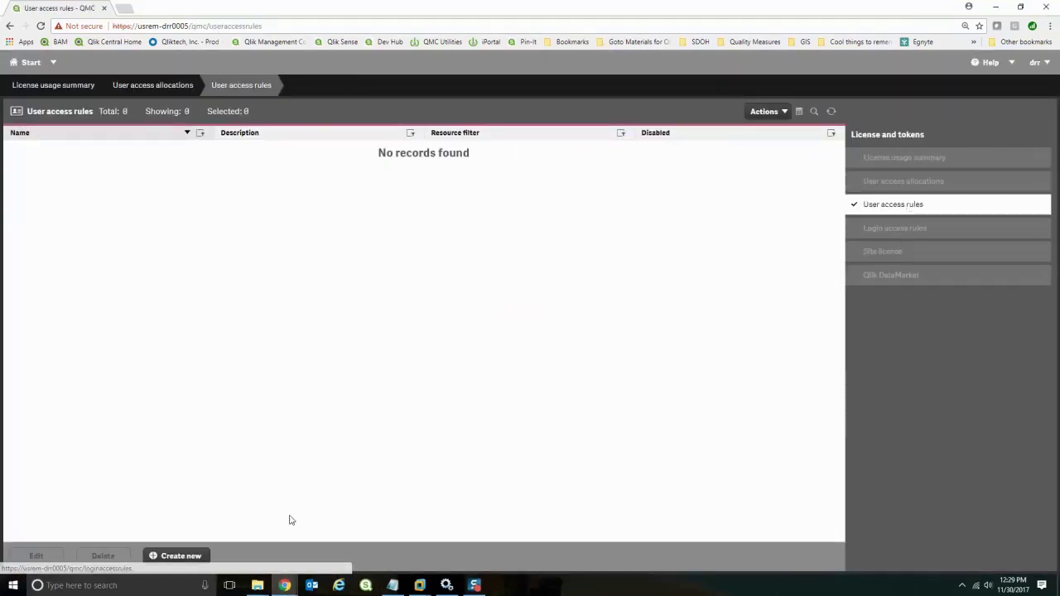
left_click(184, 555)
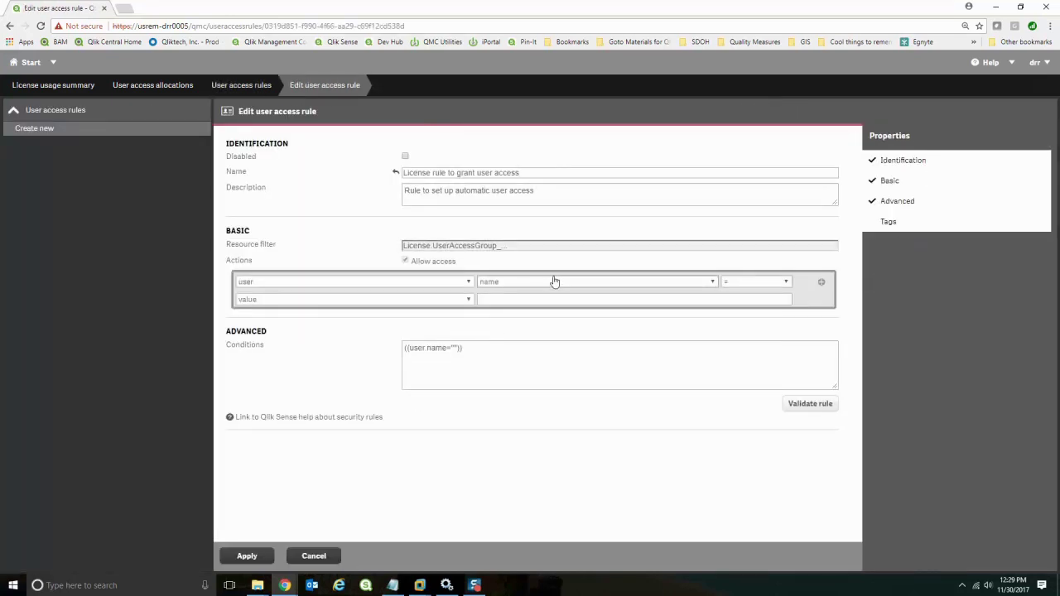
left_click(674, 284)
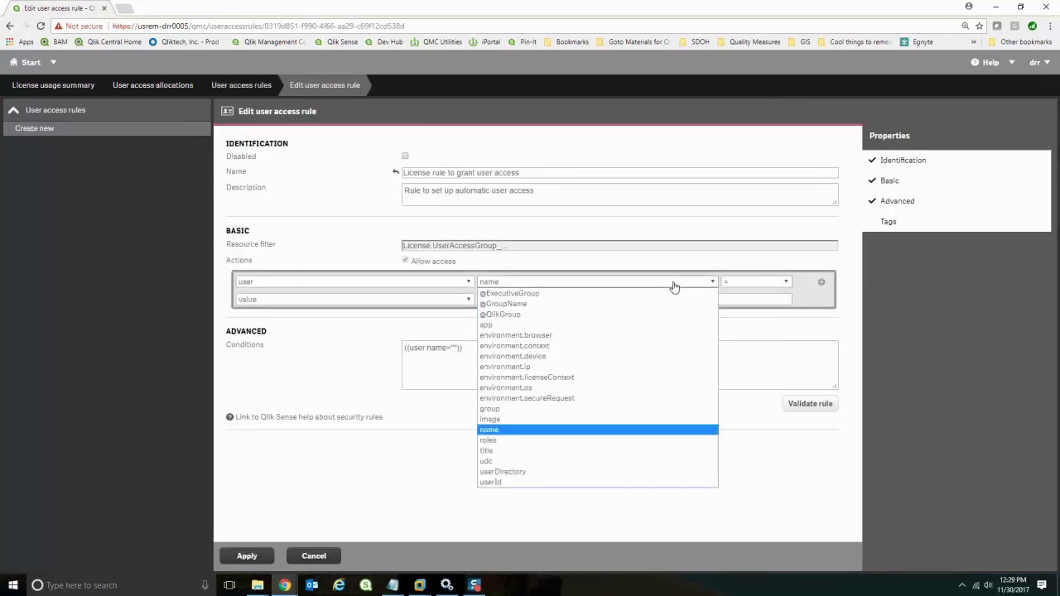
left_click(522, 409)
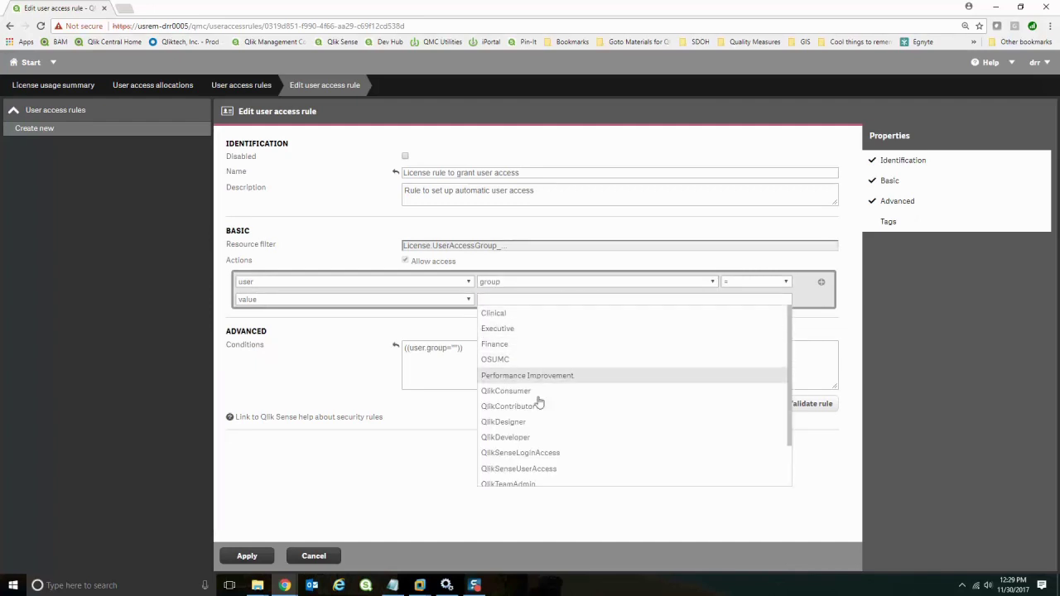
left_click(533, 439)
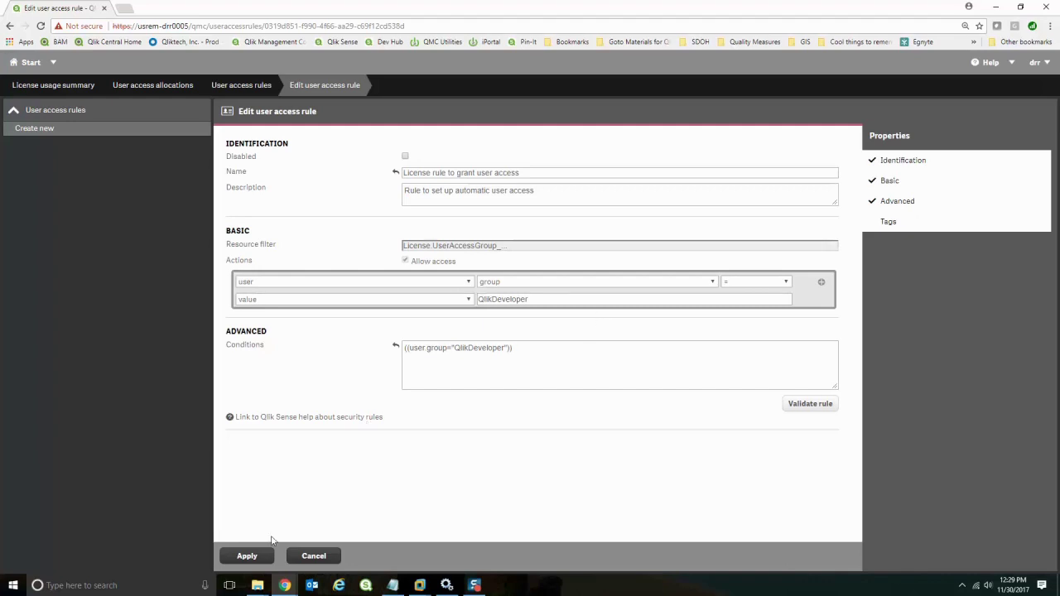
left_click(246, 556)
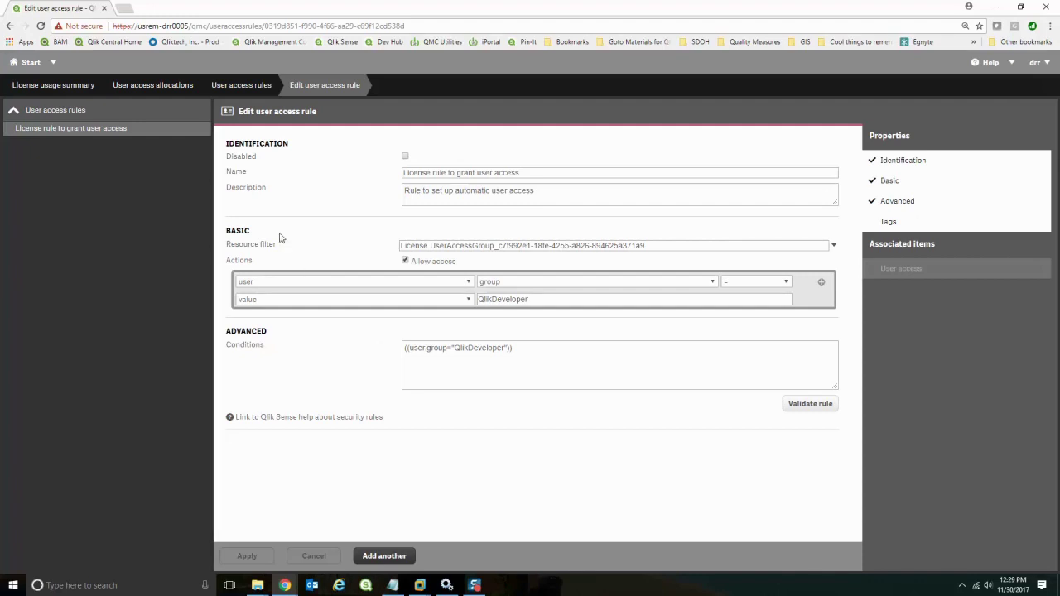
- Create a login access rule named Finance with 10 allocated tokens
left_click(96, 93)
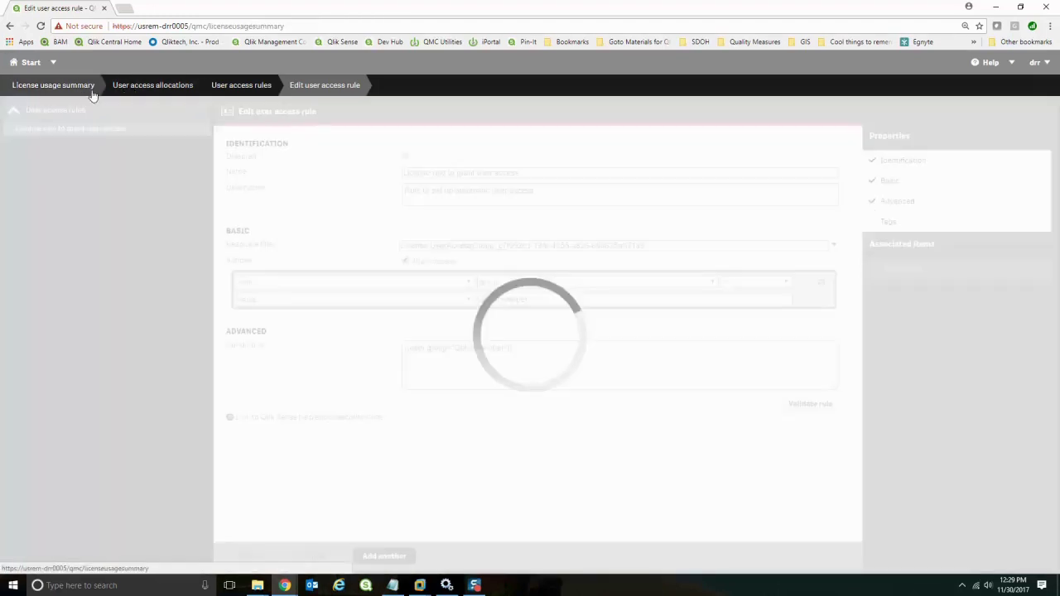
left_click(876, 235)
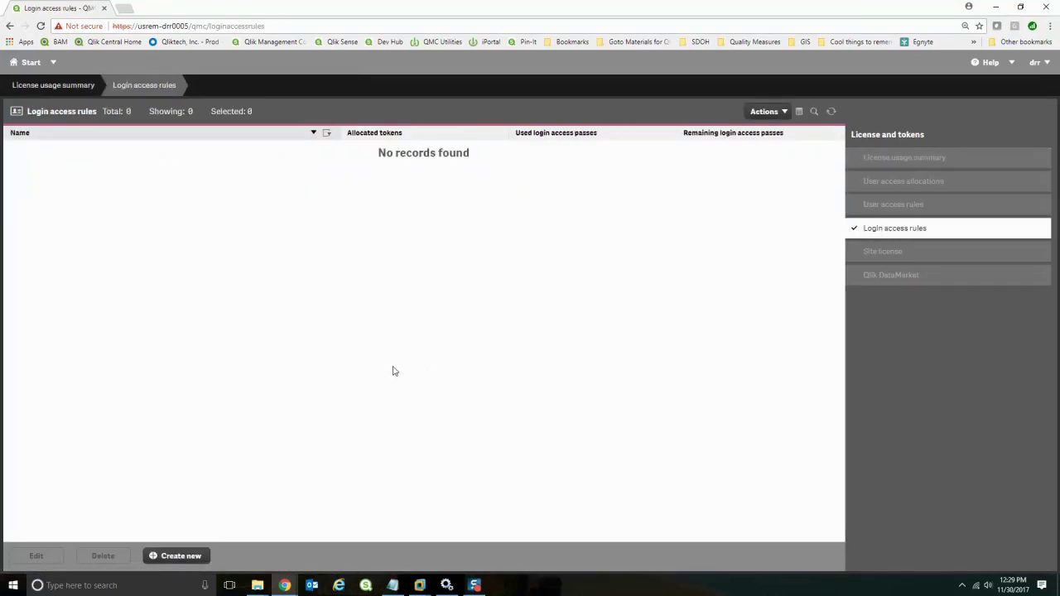
left_click(183, 556)
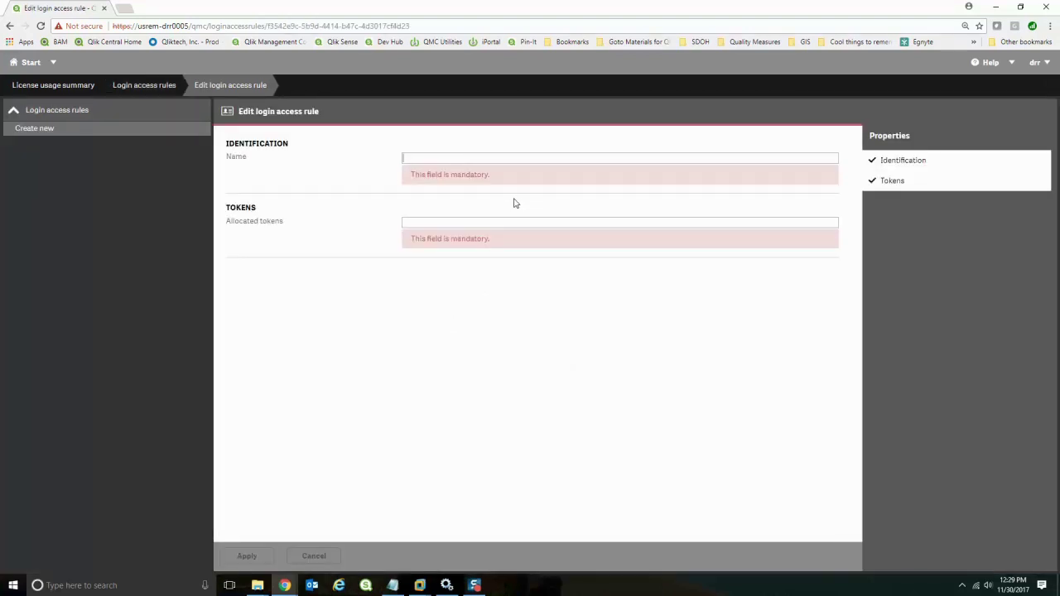
type("Finance")
left_click(514, 199)
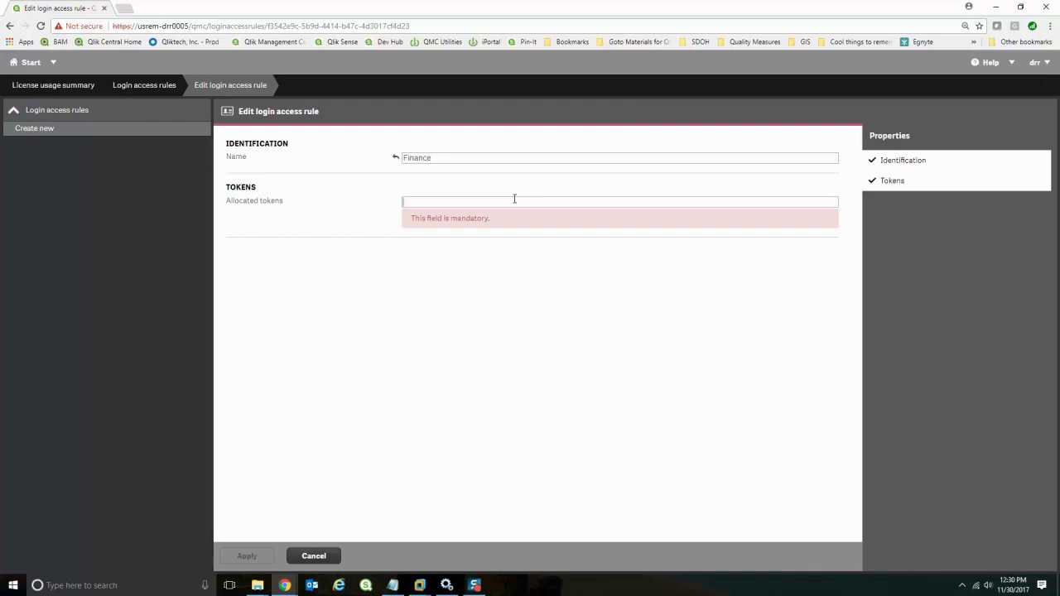
type("10")
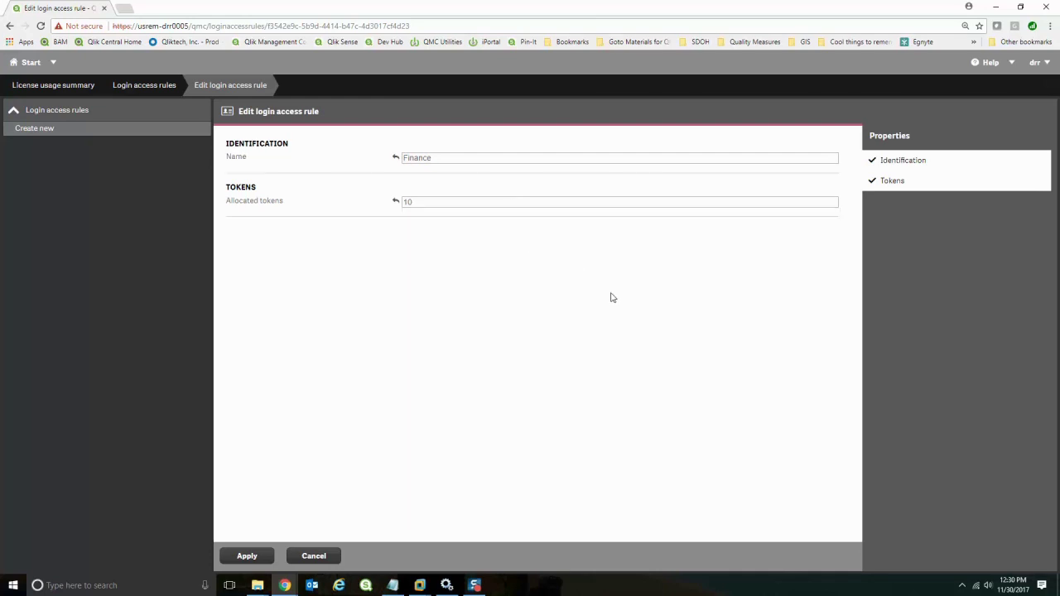
left_click(245, 555)
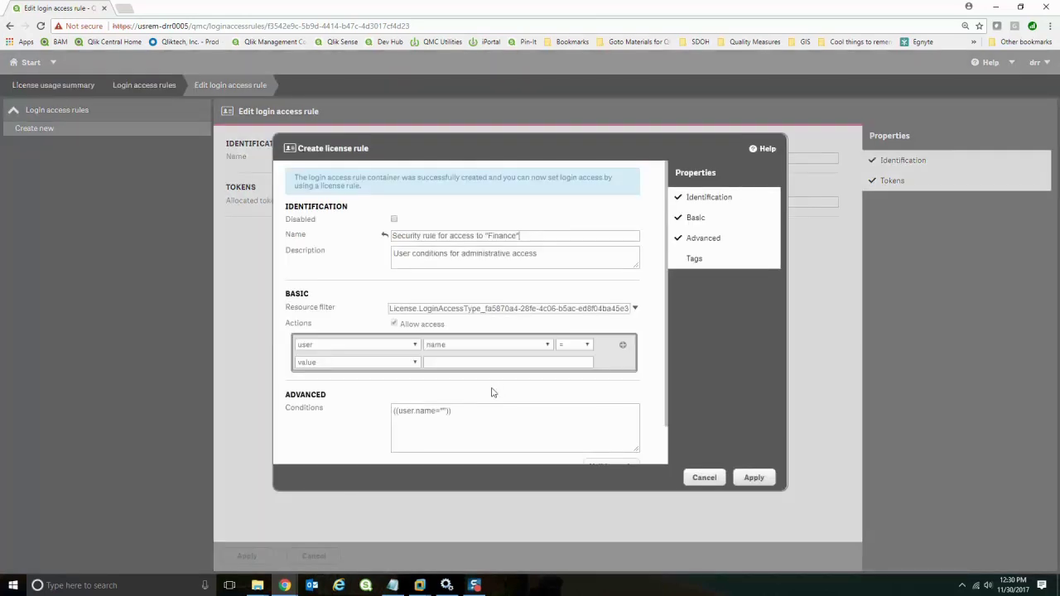
- Set the Finance rule's license condition to user.group = Finance and apply it
left_click(547, 344)
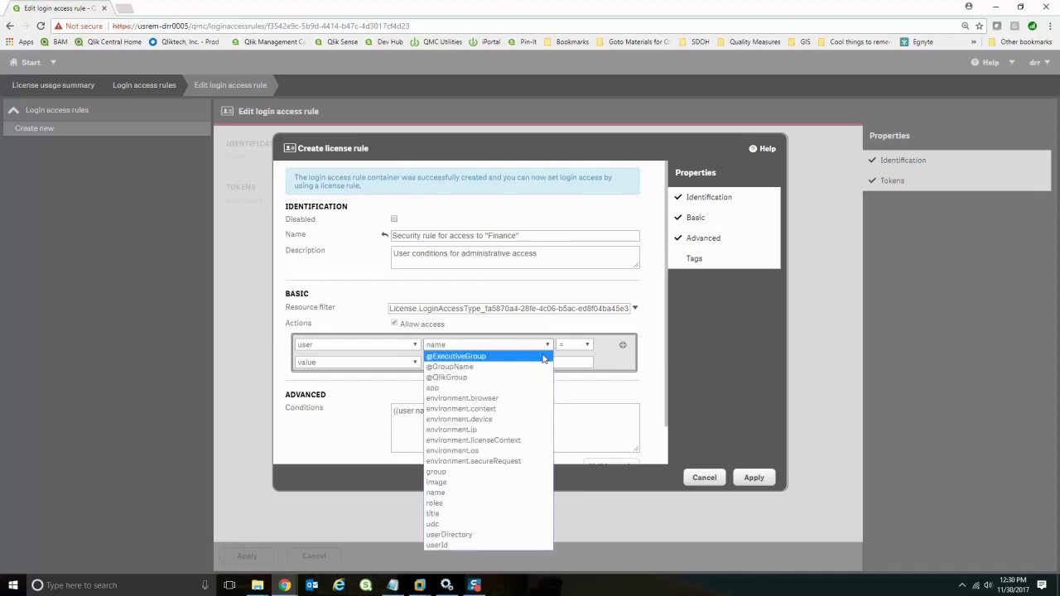
left_click(460, 471)
left_click(508, 364)
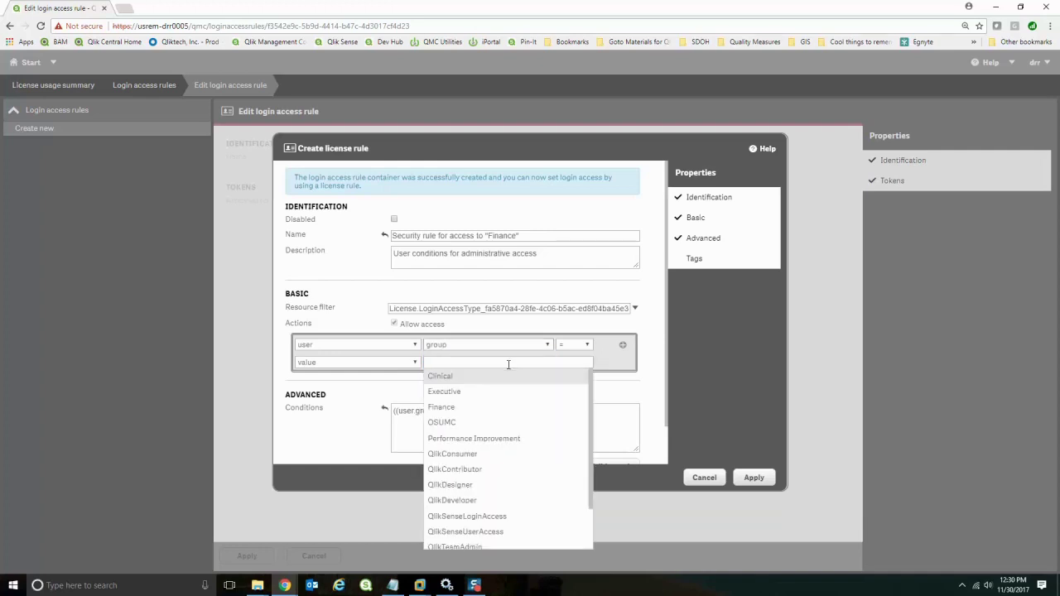
left_click(471, 409)
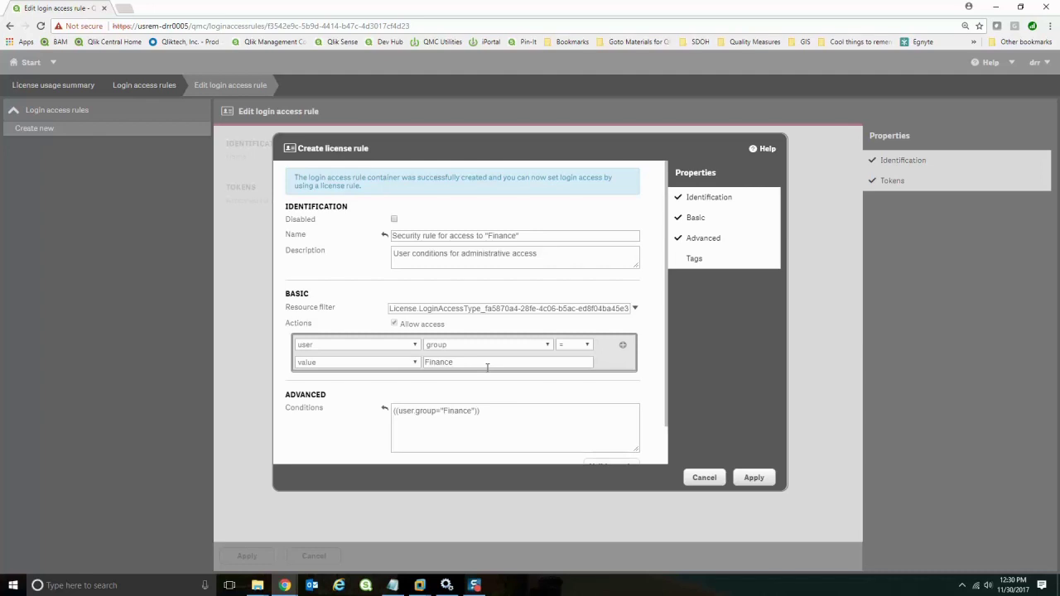
left_click(755, 478)
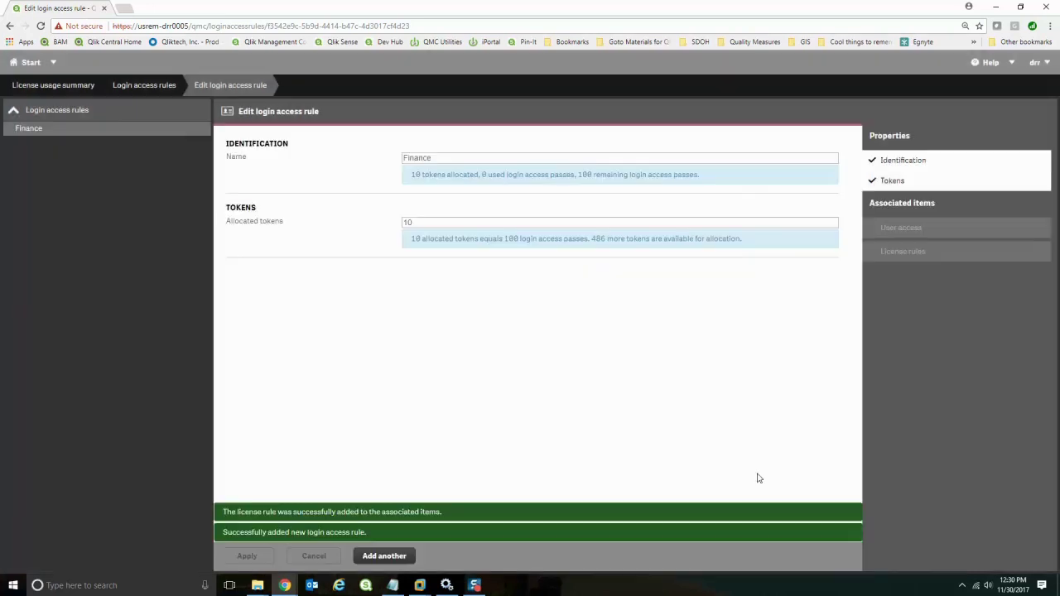
- Create another login access rule named Clinical with 50 allocated tokens
left_click(403, 555)
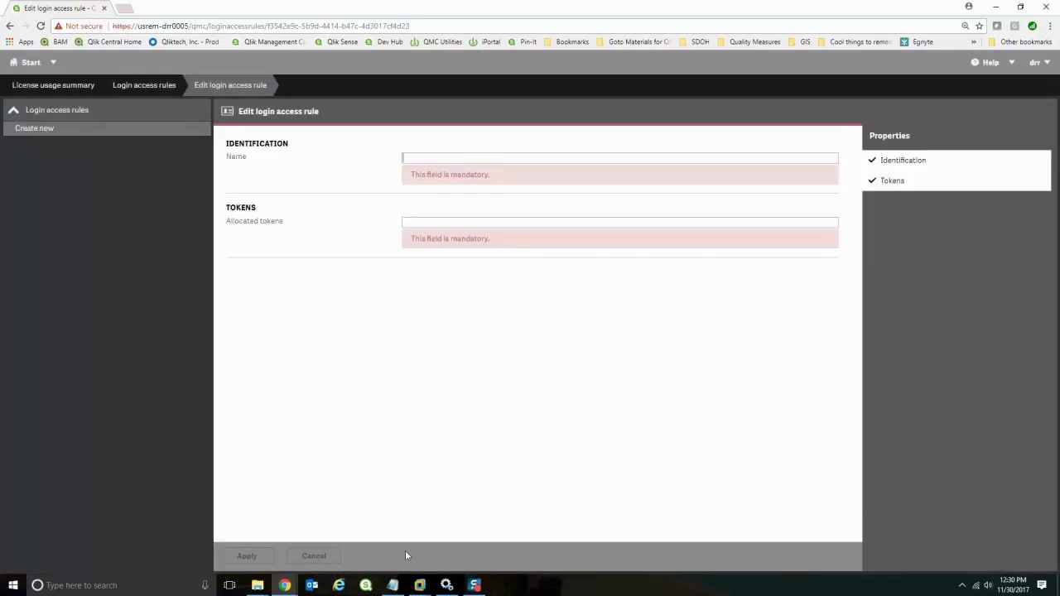
type("Clinical")
left_click(528, 198)
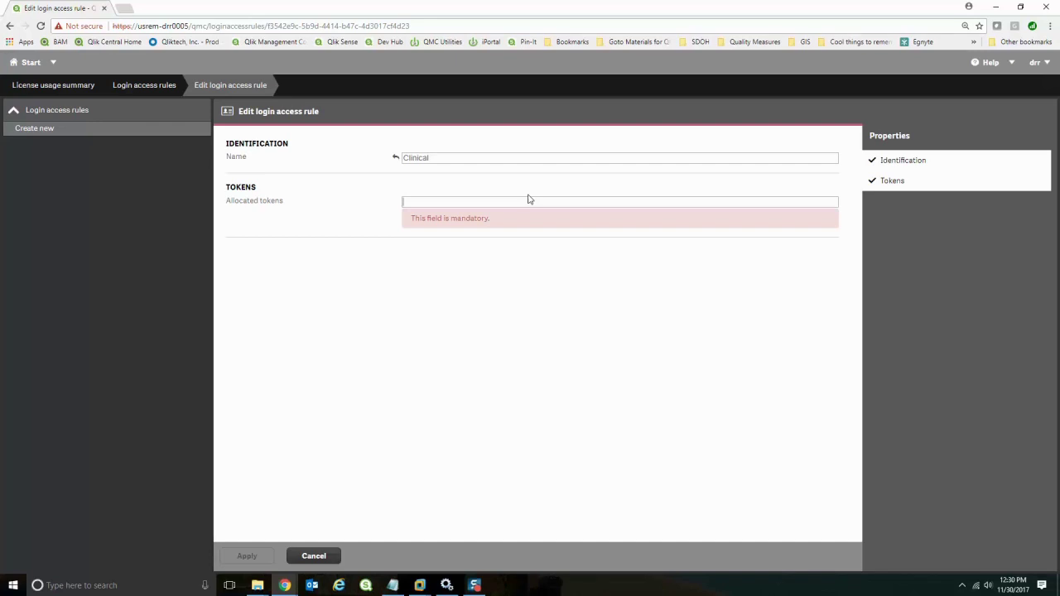
type("50")
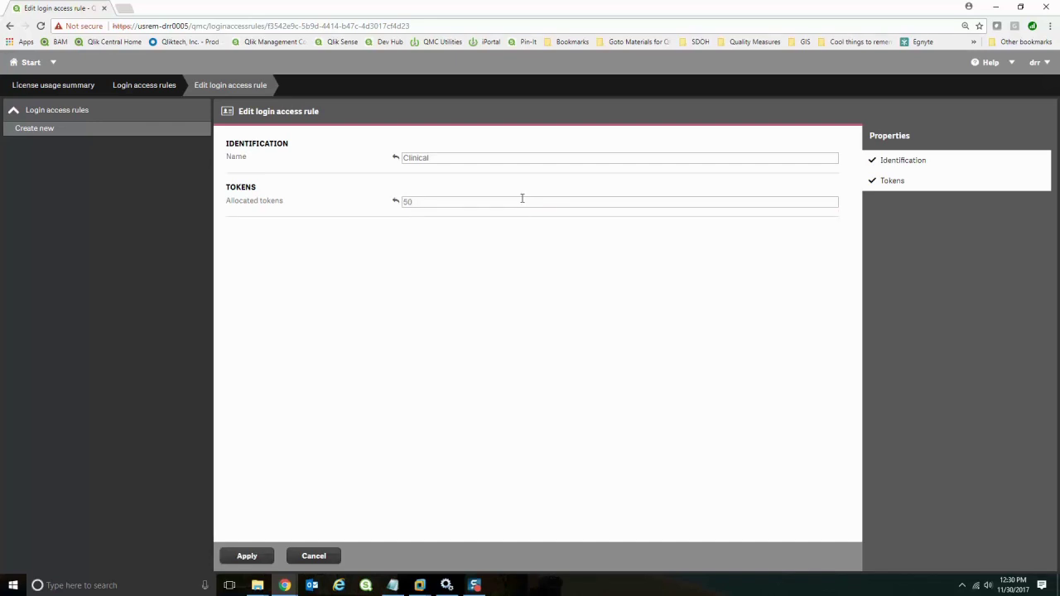
left_click(248, 556)
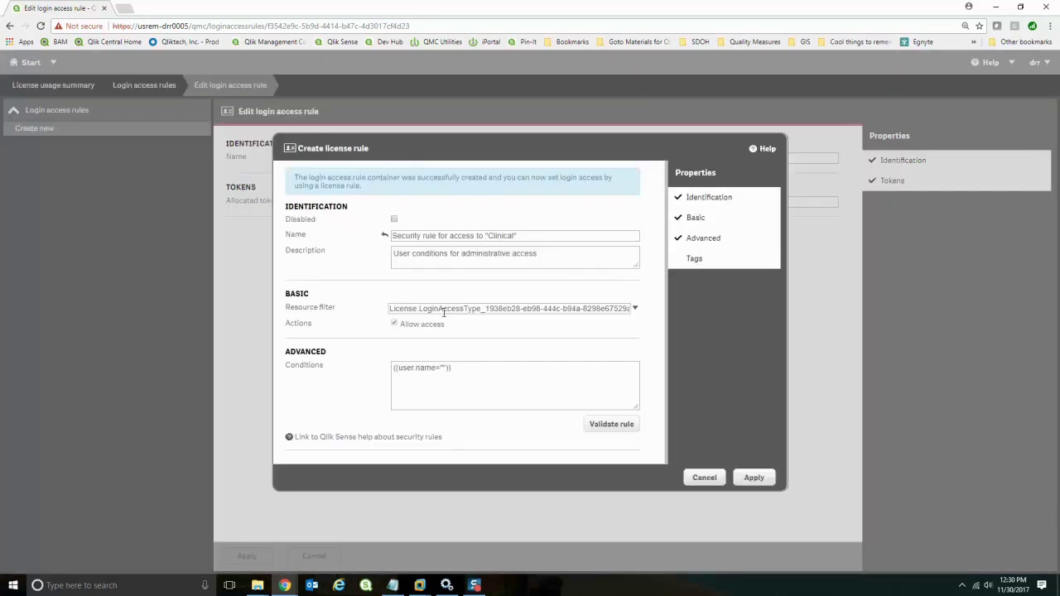
- Limit the Clinical rule to user.group = Clinical and apply the condition
left_click(535, 351)
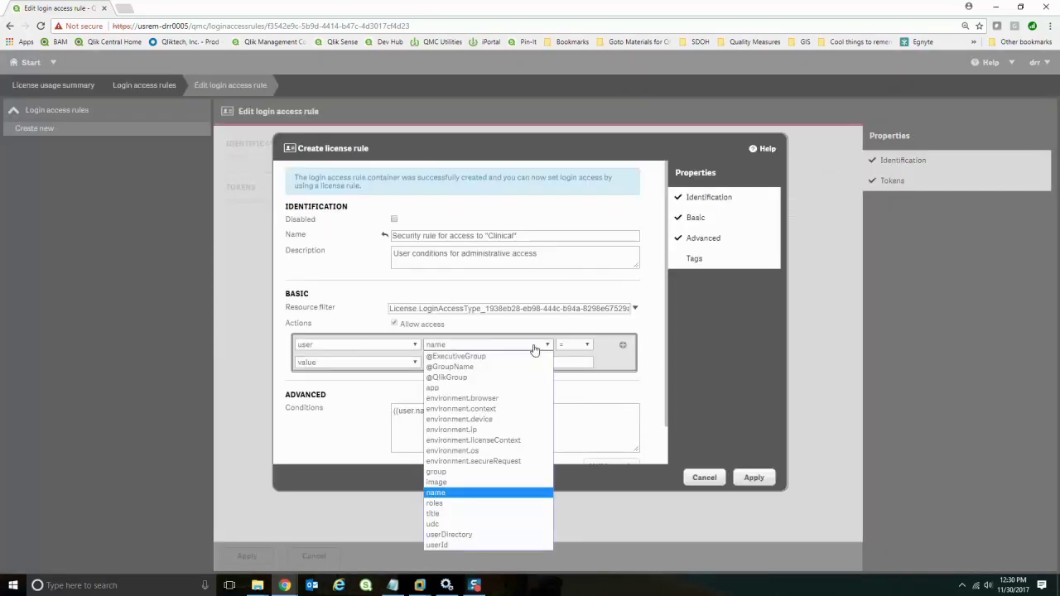
left_click(467, 472)
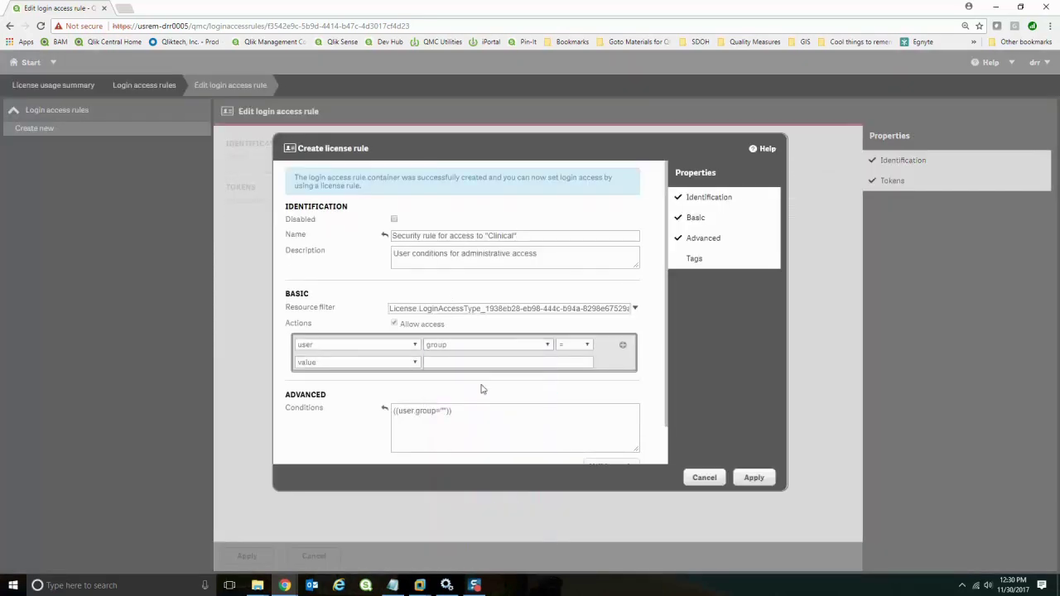
left_click(484, 362)
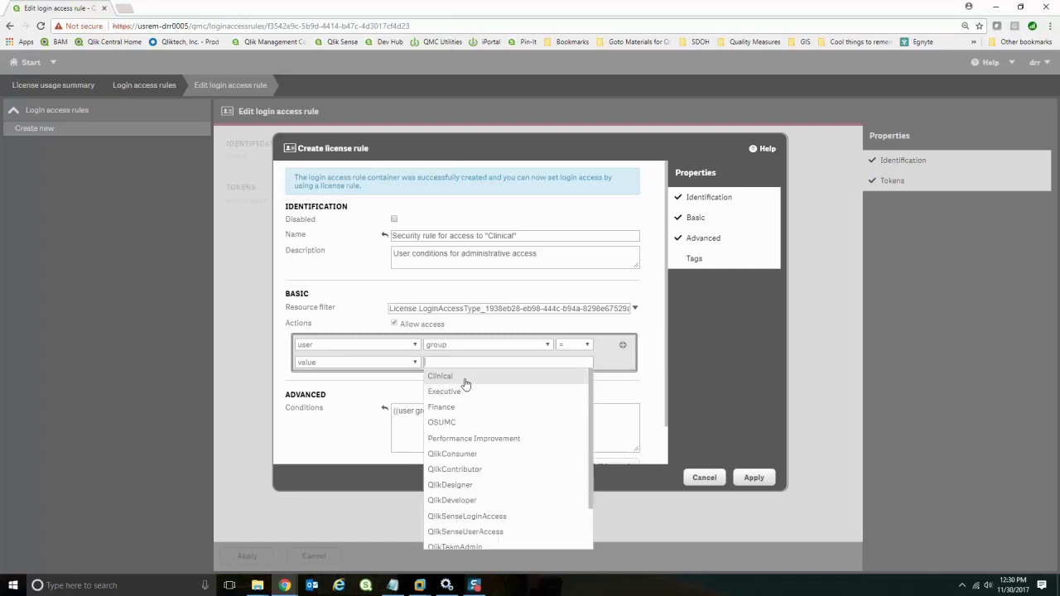
left_click(466, 381)
left_click(752, 477)
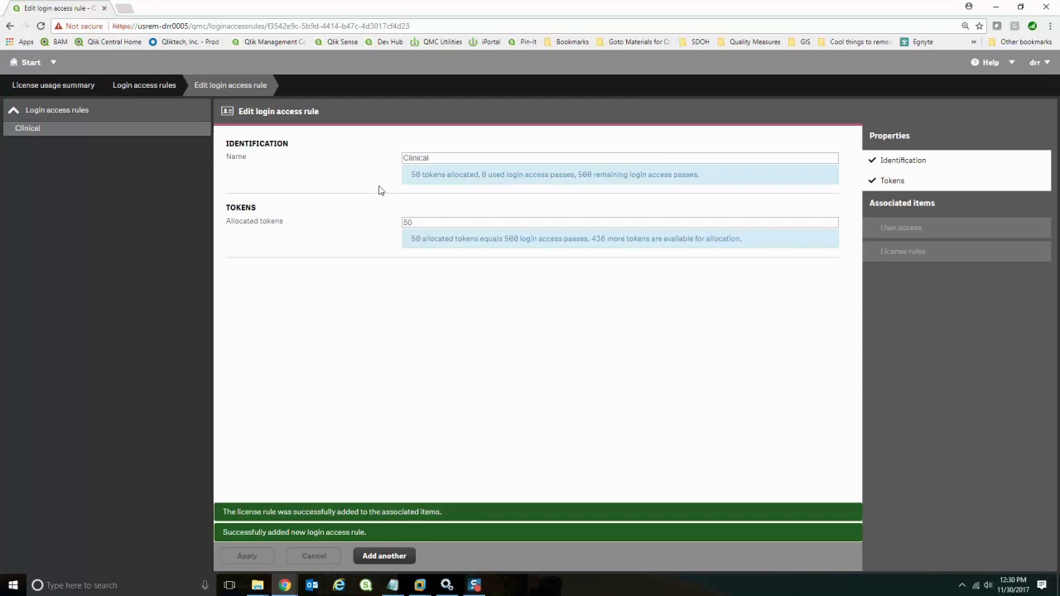
- Review the login access rules list, then check the usage summary showing 60 login access tokens
left_click(43, 115)
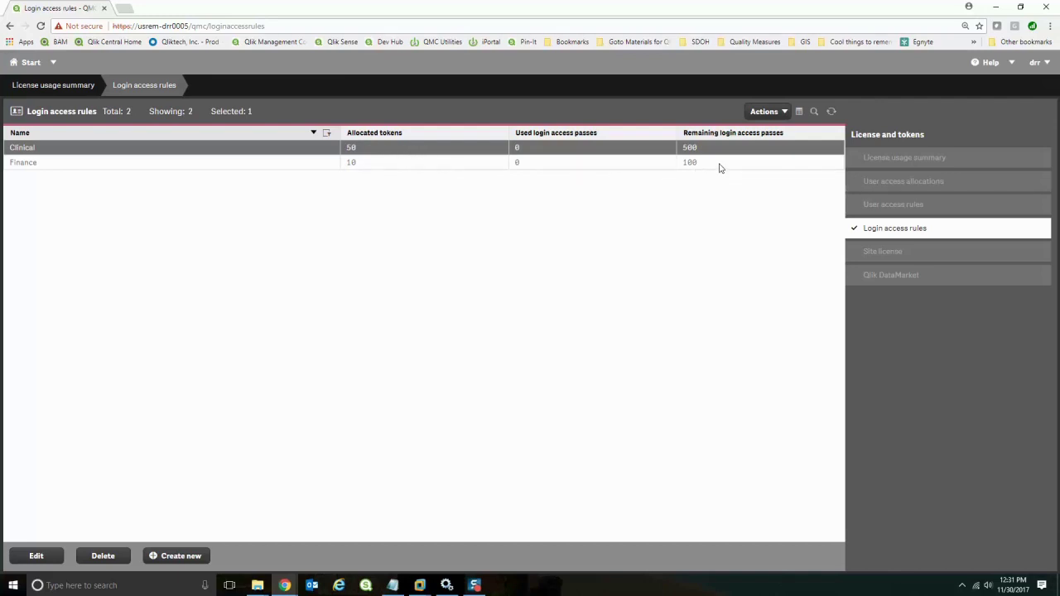
left_click(900, 157)
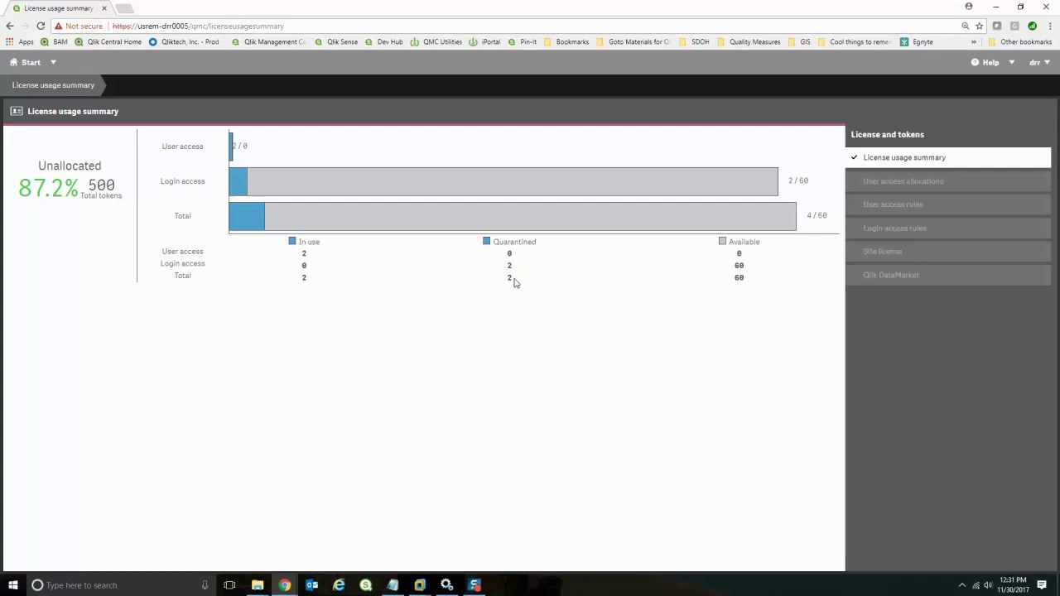
- As the BA Perf. Imp. user, create 'My New App' in the hub, then return to iPortal
mouse_move(285, 584)
left_click(317, 559)
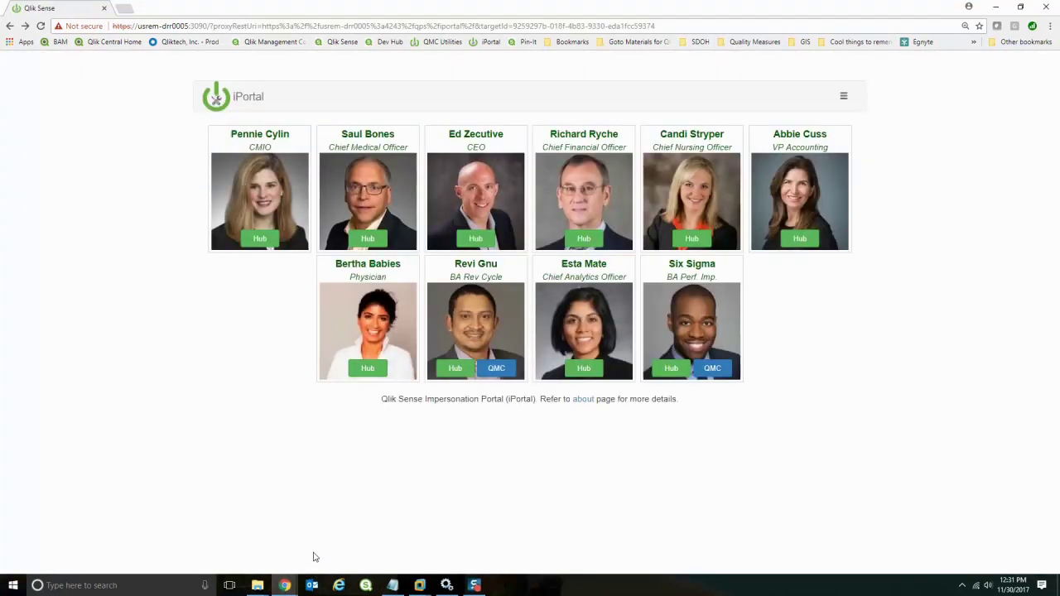
left_click(672, 367)
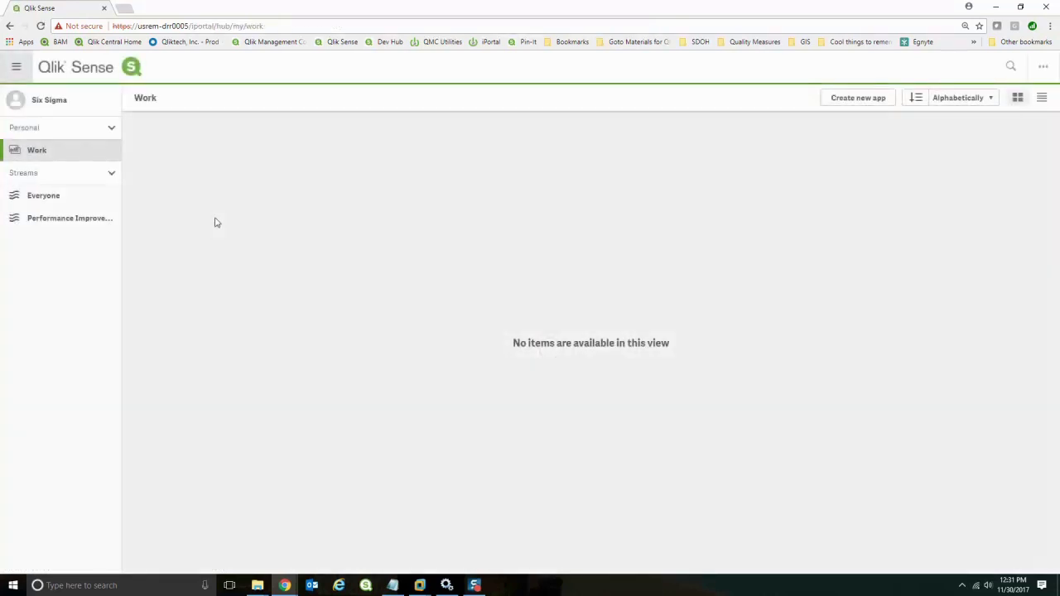
left_click(886, 98)
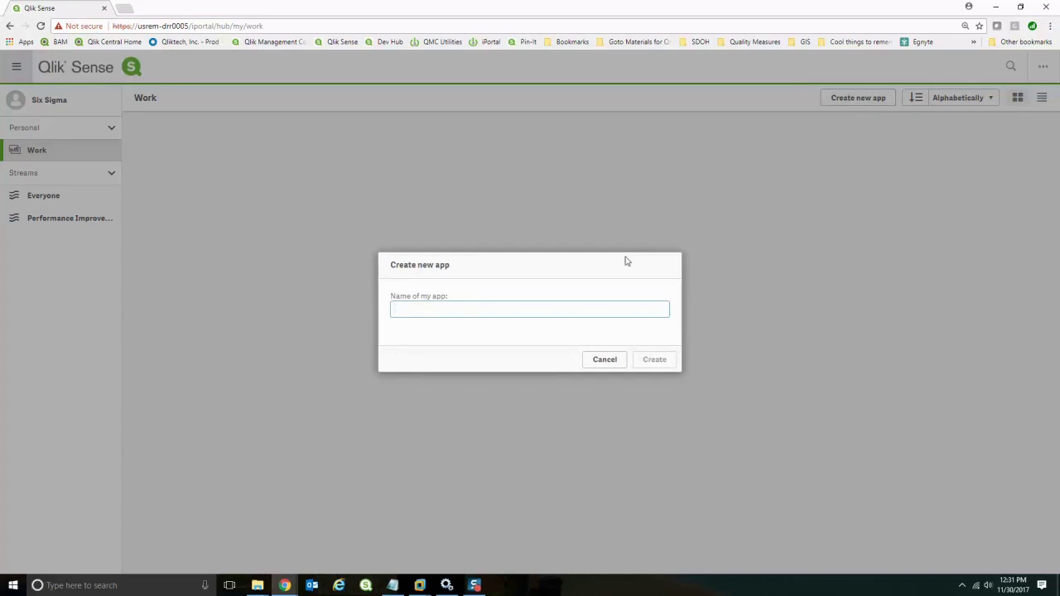
type("My")
left_click(659, 361)
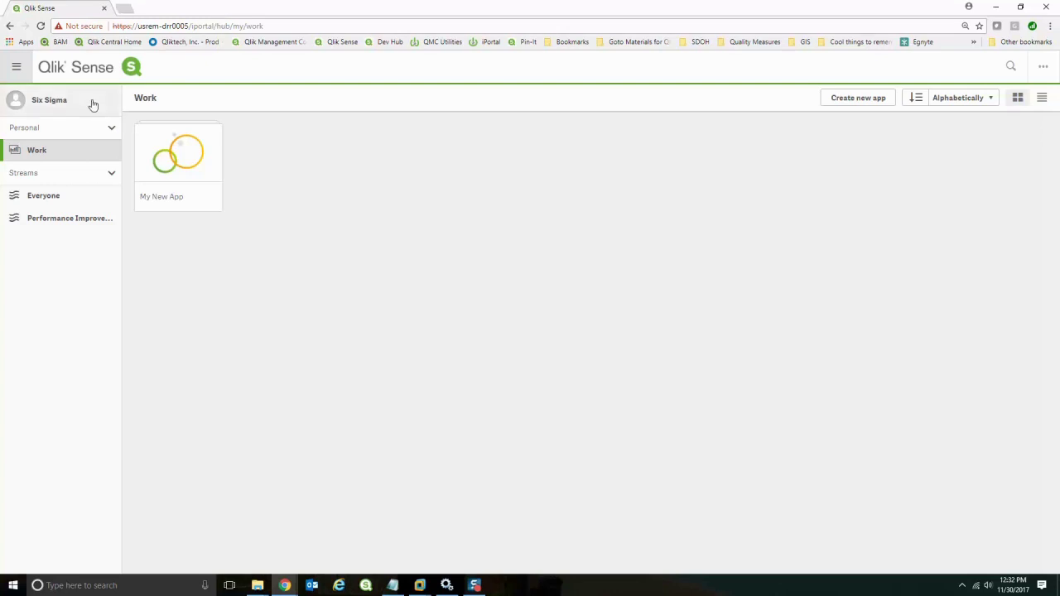
left_click(9, 26)
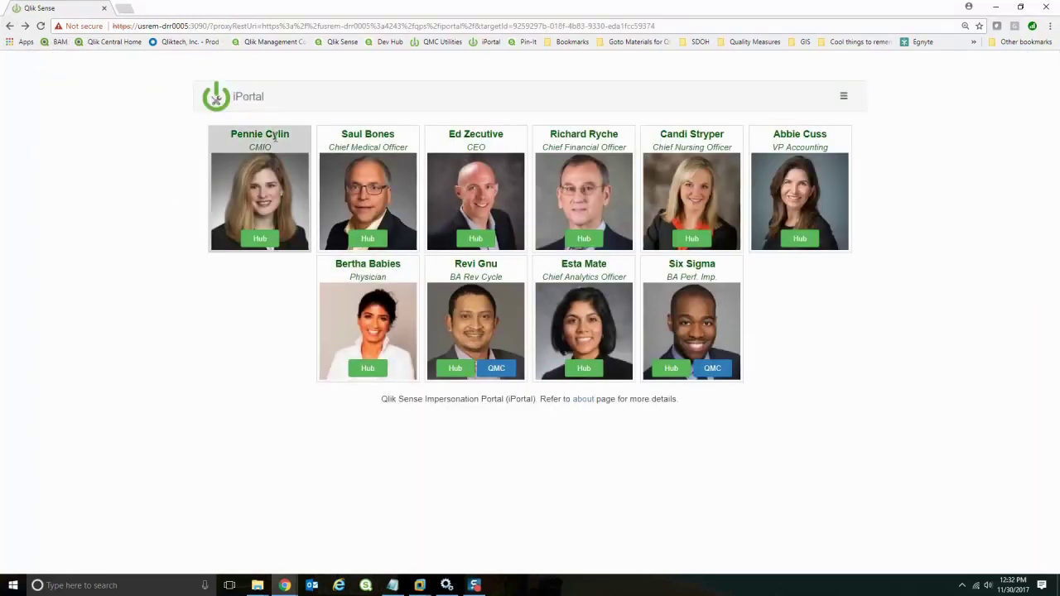
- As the CMIO user, open the Clinical stream's Population Health app, then close it and return to iPortal
left_click(259, 240)
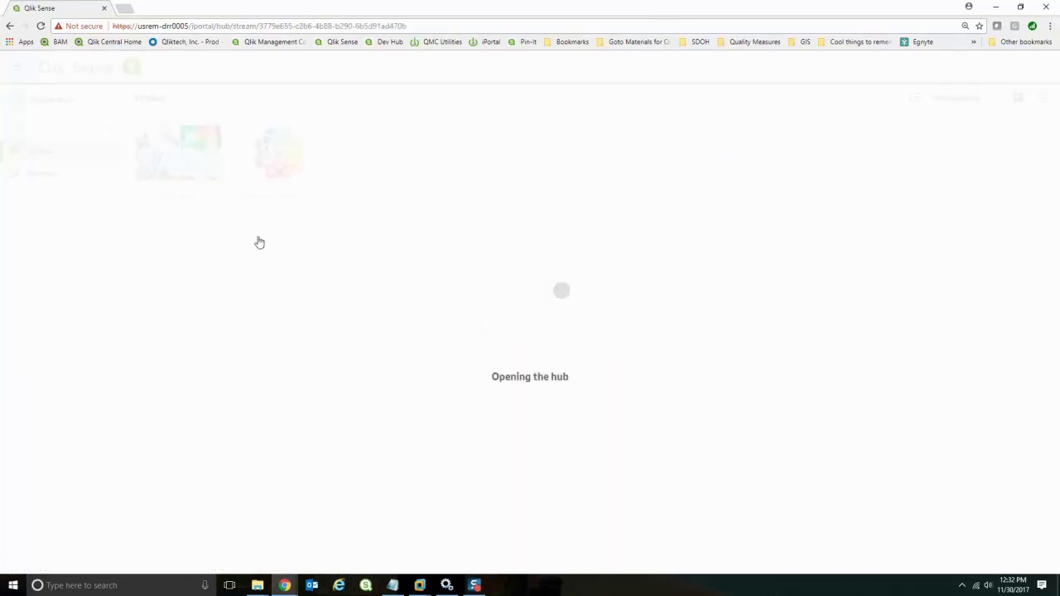
left_click(277, 182)
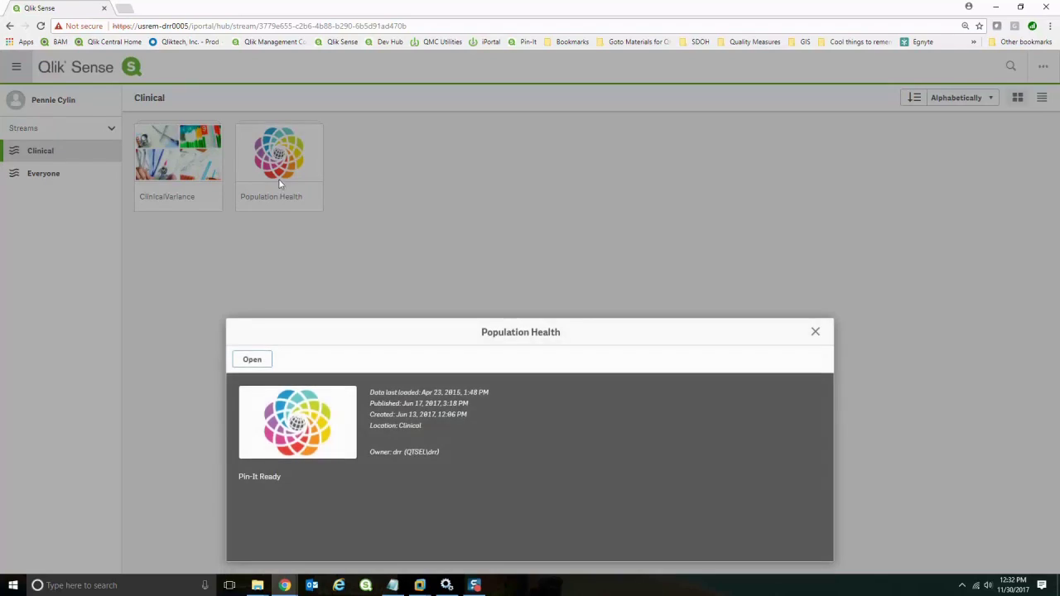
left_click(285, 161)
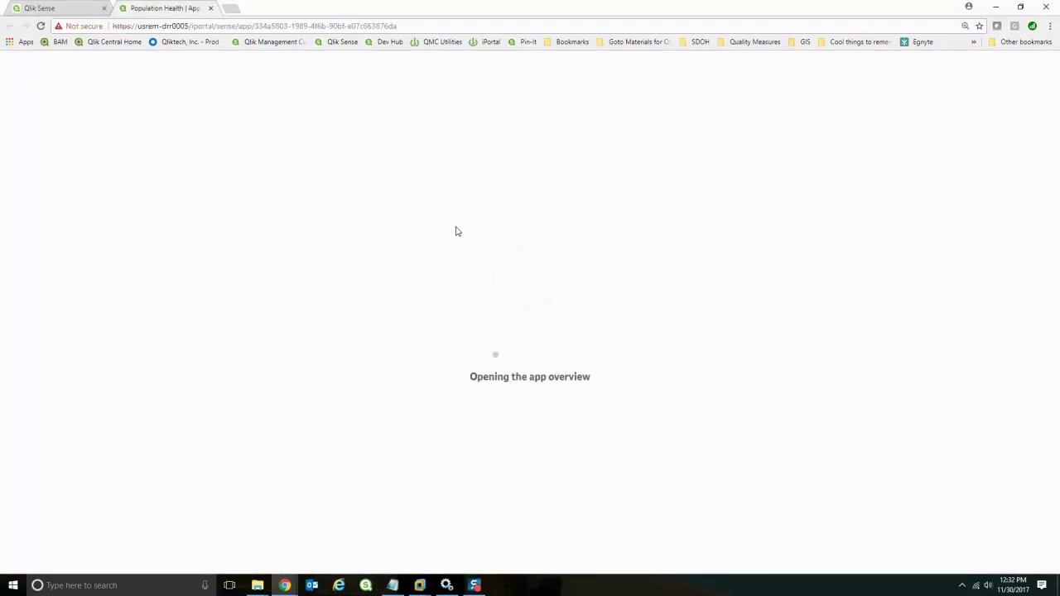
left_click(210, 9)
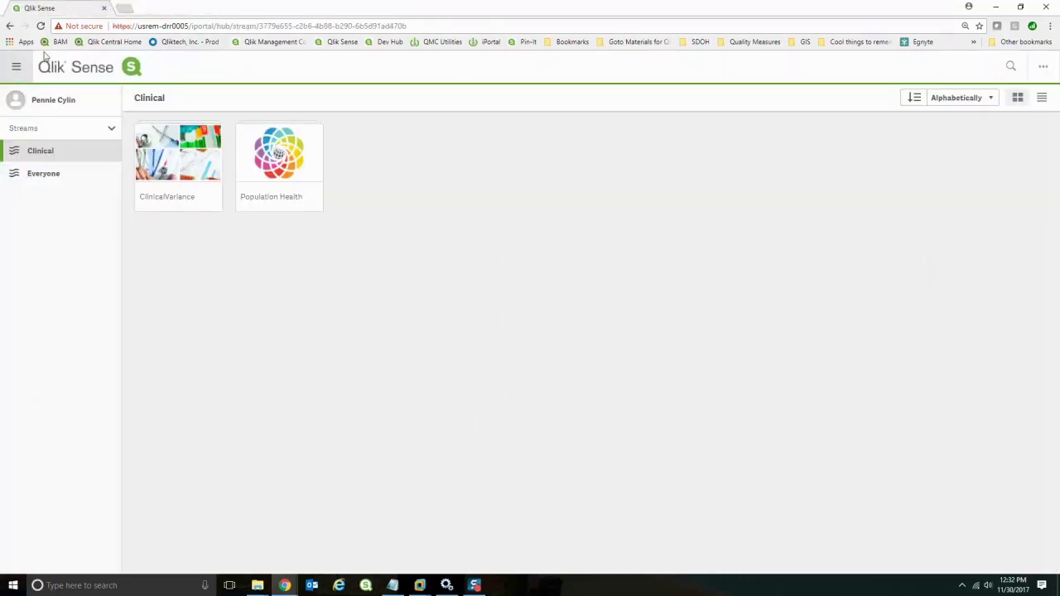
left_click(9, 25)
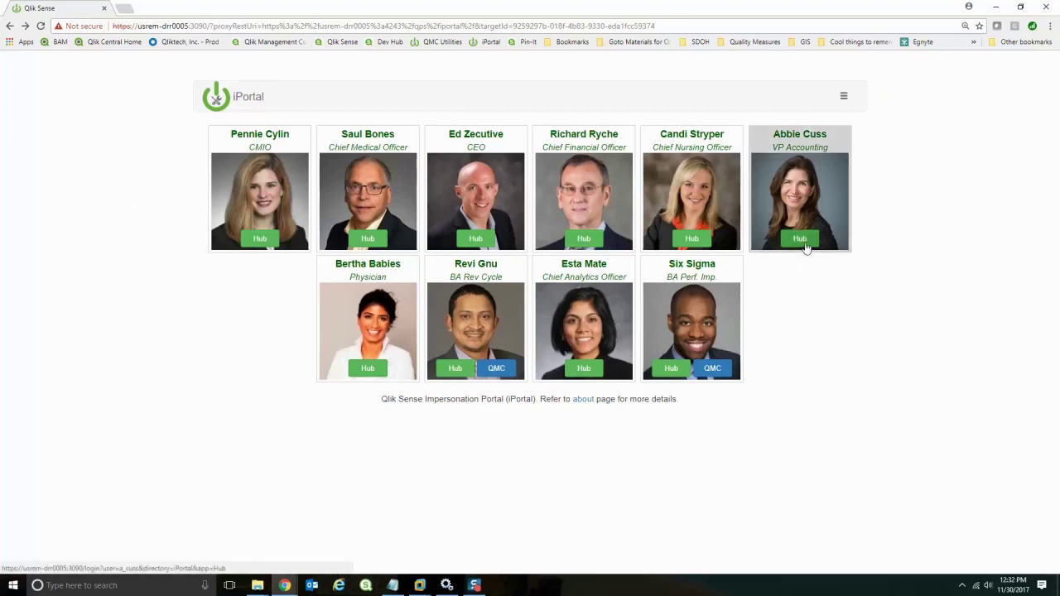
- As the VP Accounting user, view the Finance and Revenue Cycle streams, then return to the QMC usage summary
left_click(799, 239)
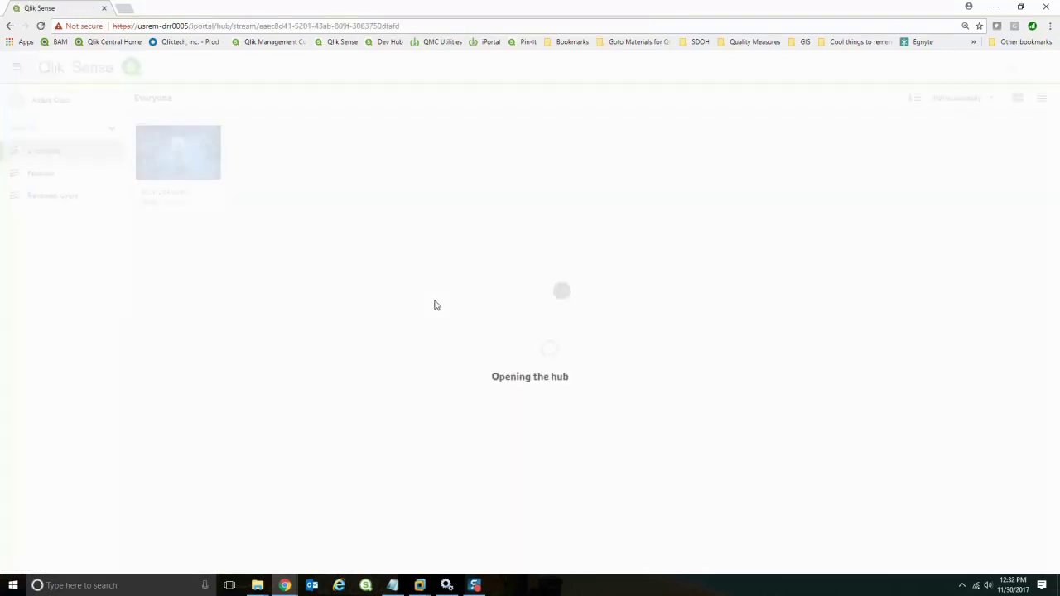
left_click(49, 174)
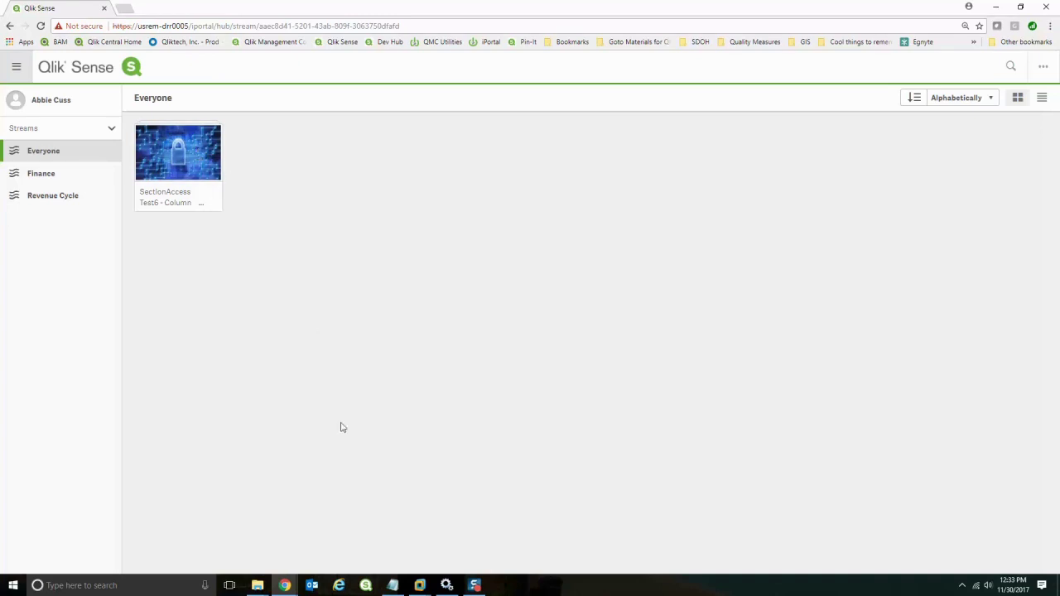
mouse_move(285, 585)
left_click(194, 549)
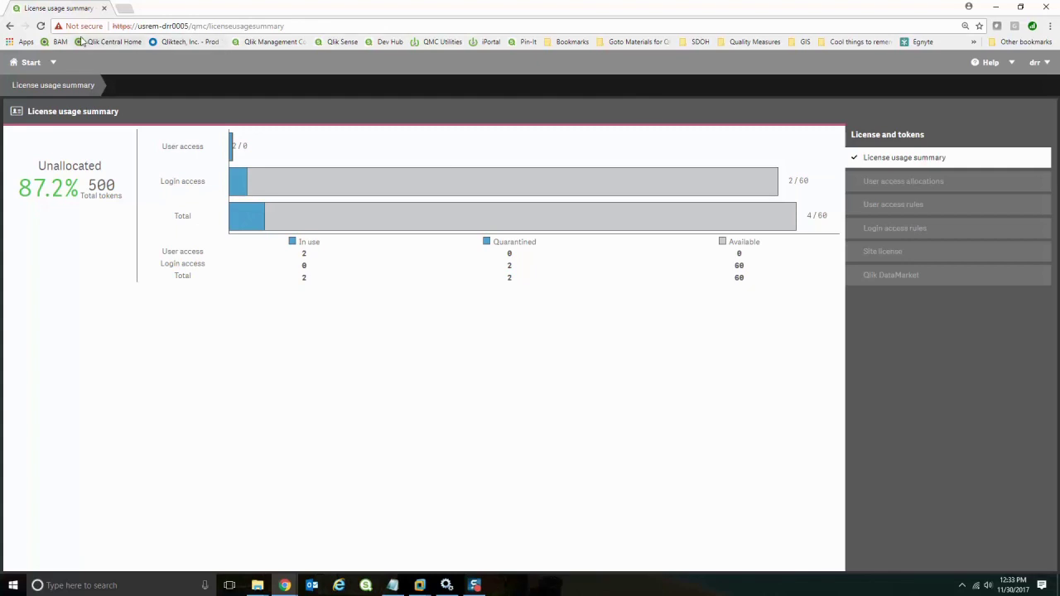
- Refresh the usage summary, review user access allocations, user access rules and login access rules, then return to the Hub
left_click(41, 26)
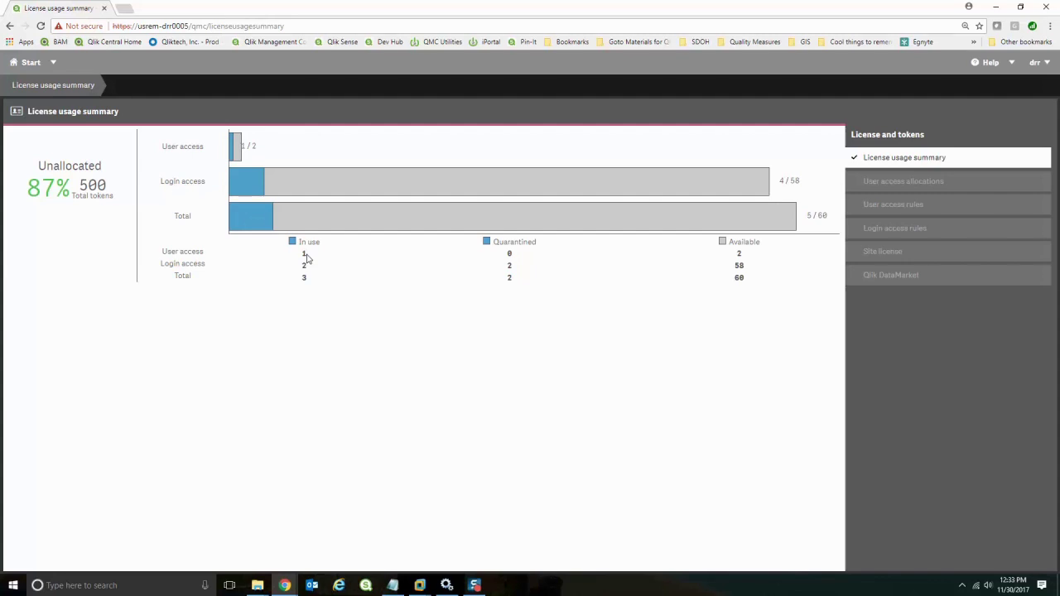
left_click(873, 184)
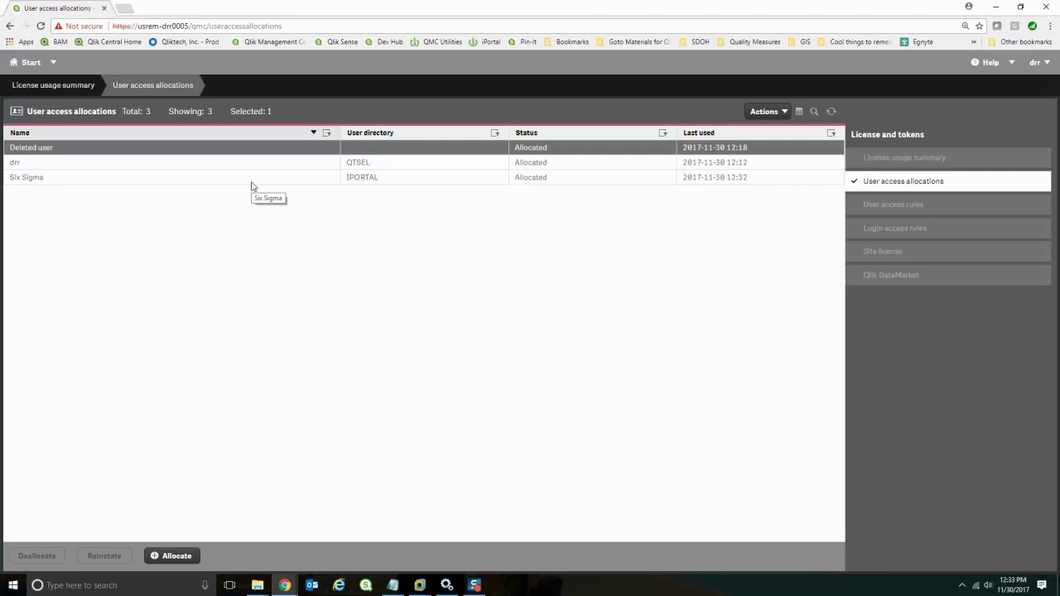
left_click(866, 206)
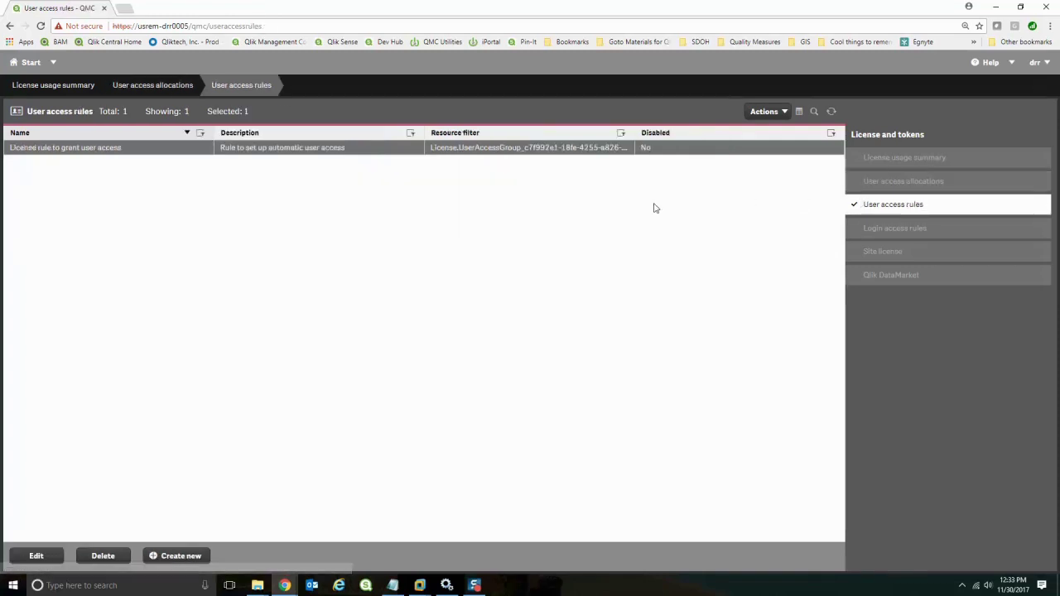
left_click(882, 232)
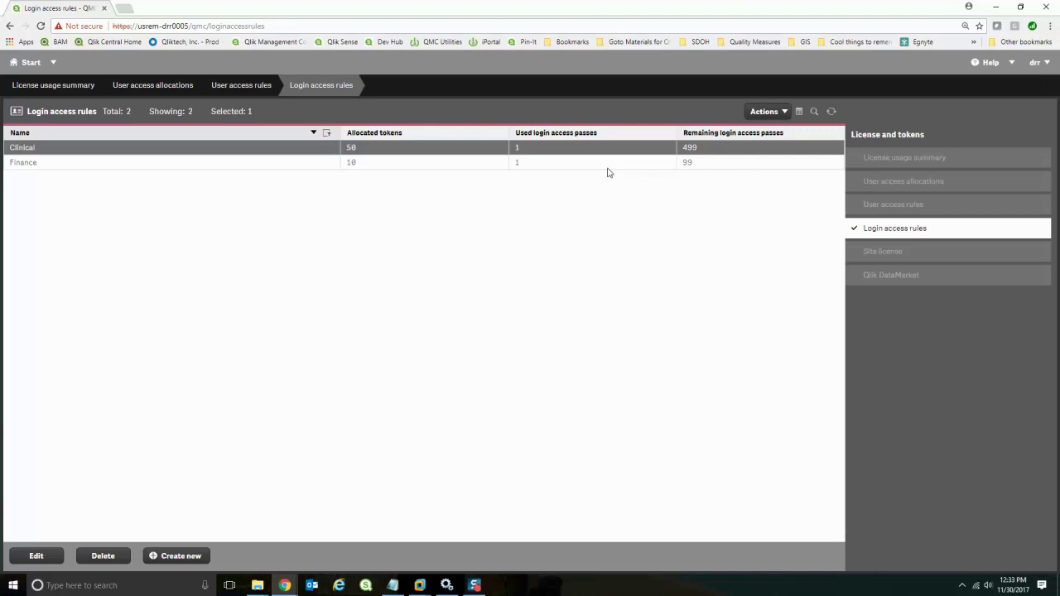
mouse_move(284, 585)
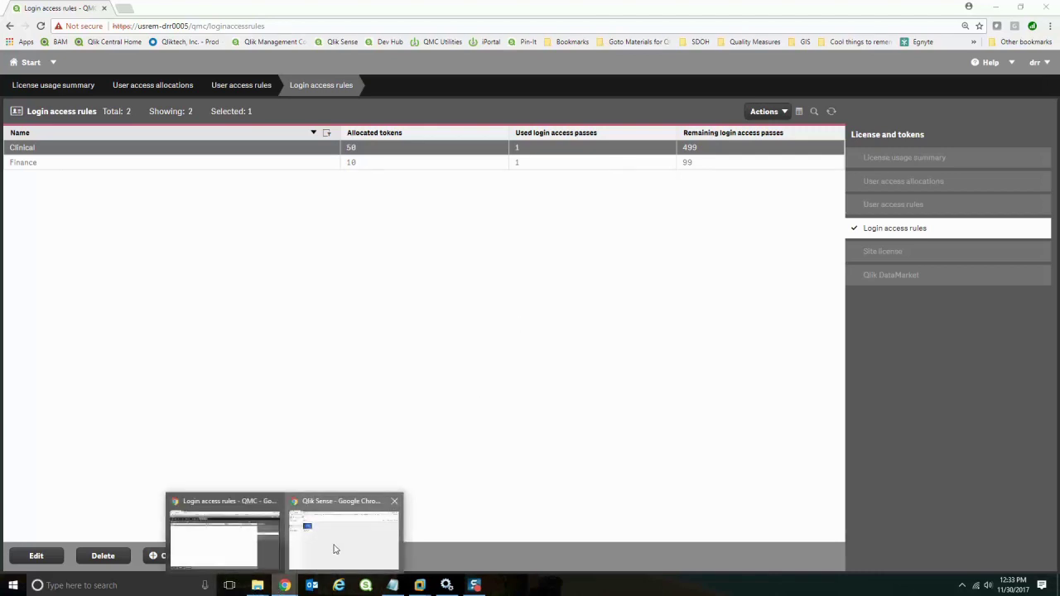
left_click(335, 549)
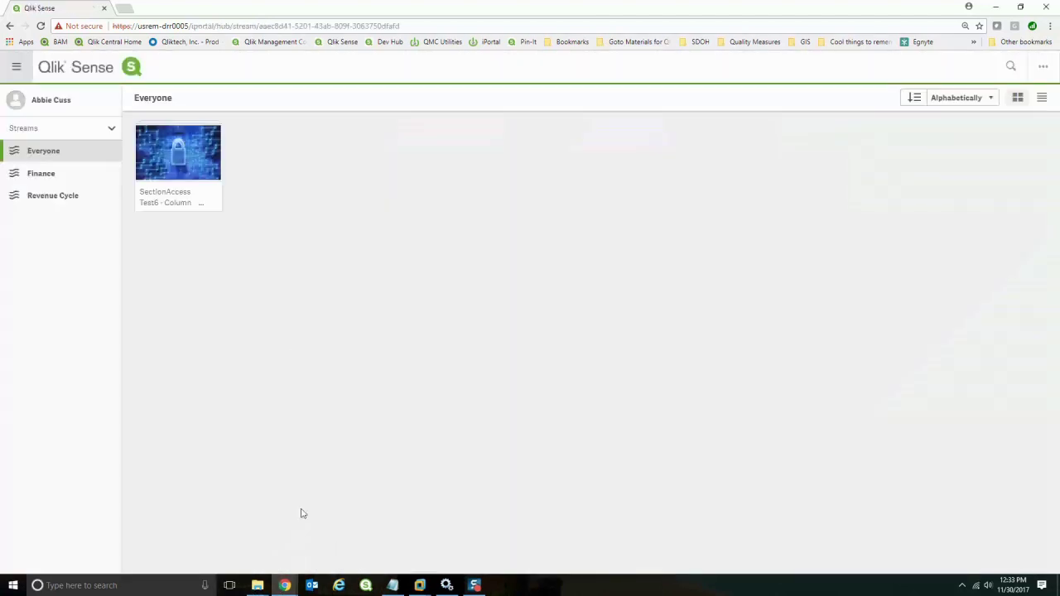
- As the CEO, open and close ClinicalVariance, then confirm the login access rules show Clinical 1 and Finance 2 passes used
left_click(9, 25)
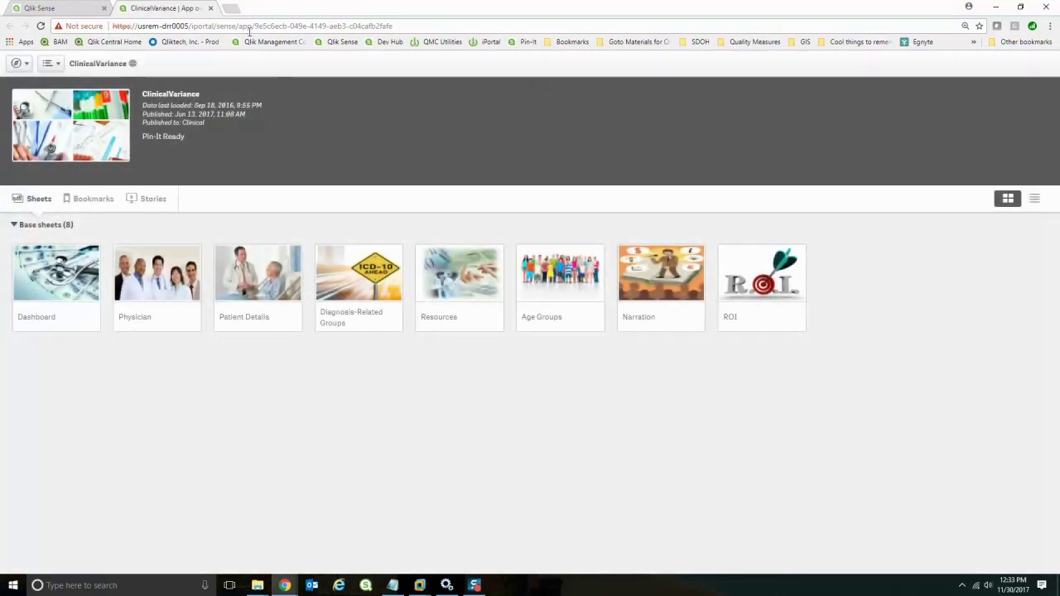
left_click(210, 9)
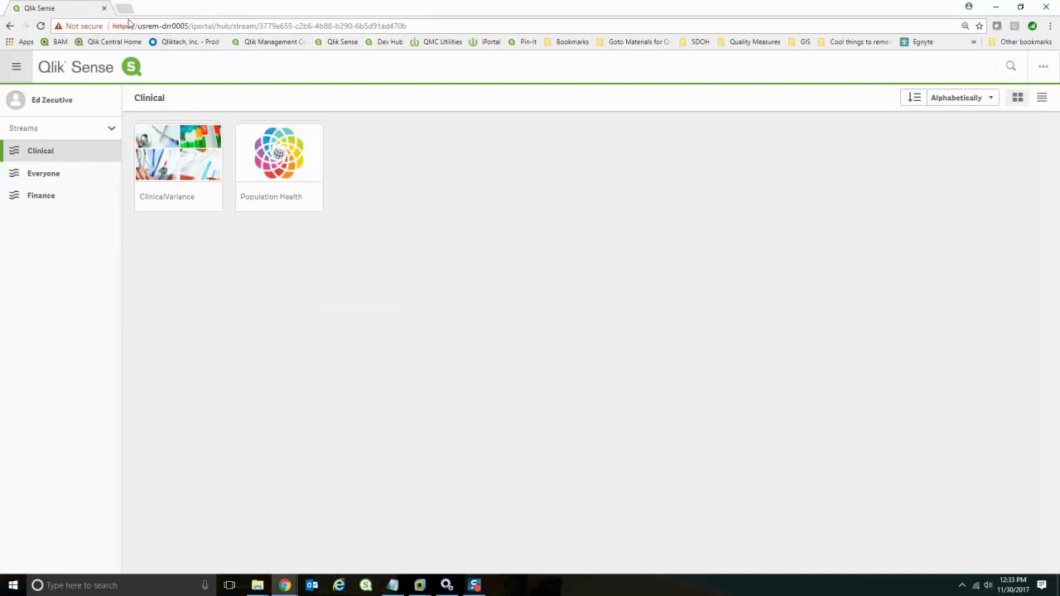
left_click(10, 26)
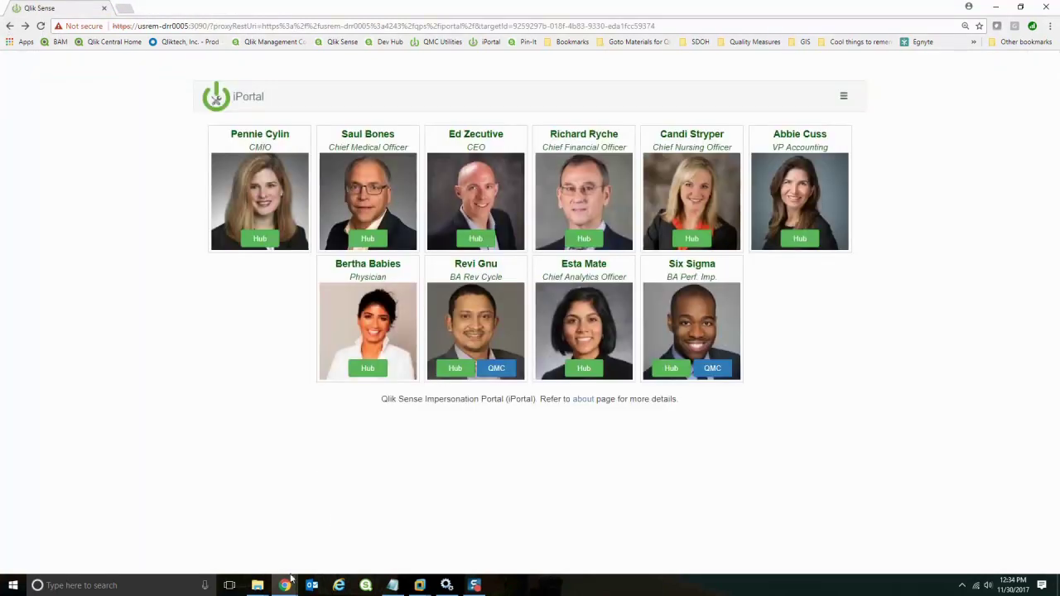
mouse_move(291, 579)
left_click(229, 530)
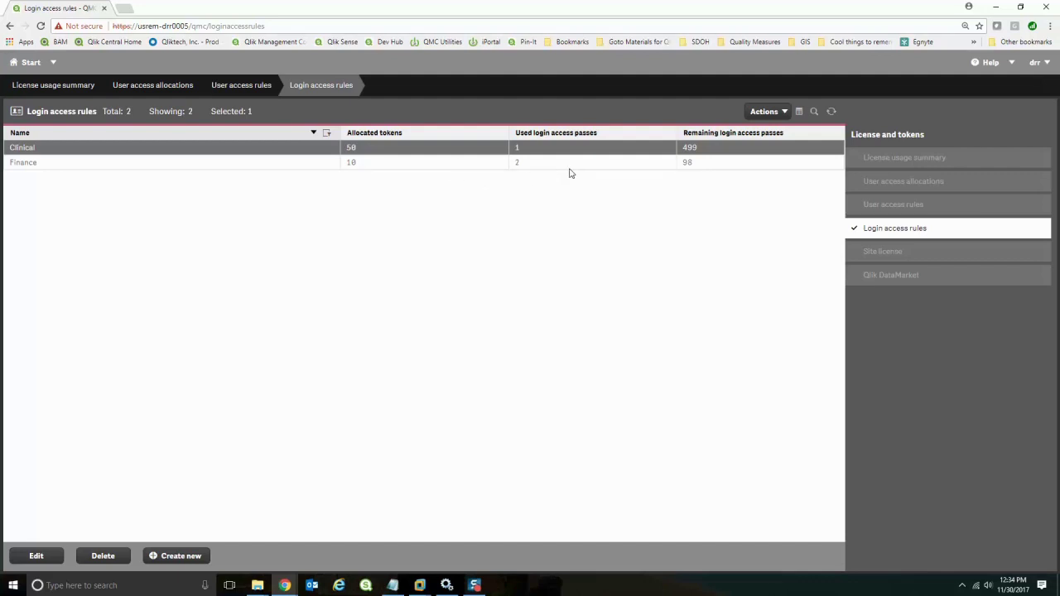
left_click(35, 63)
- In the 22-user list, inspect the physician's properties to confirm QlikSenseUserAccess group membership
left_click(31, 195)
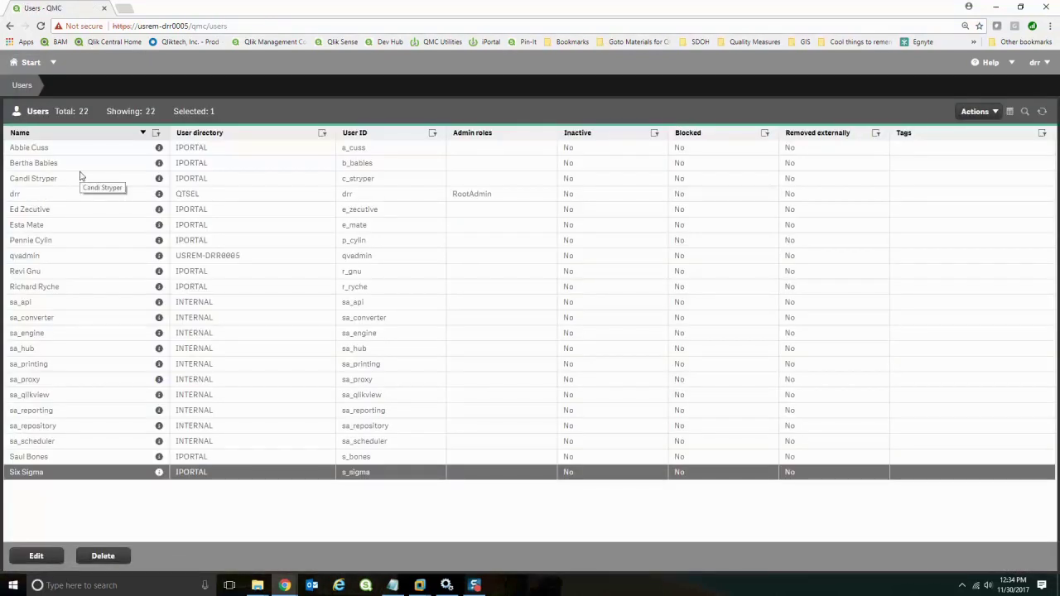
left_click(160, 165)
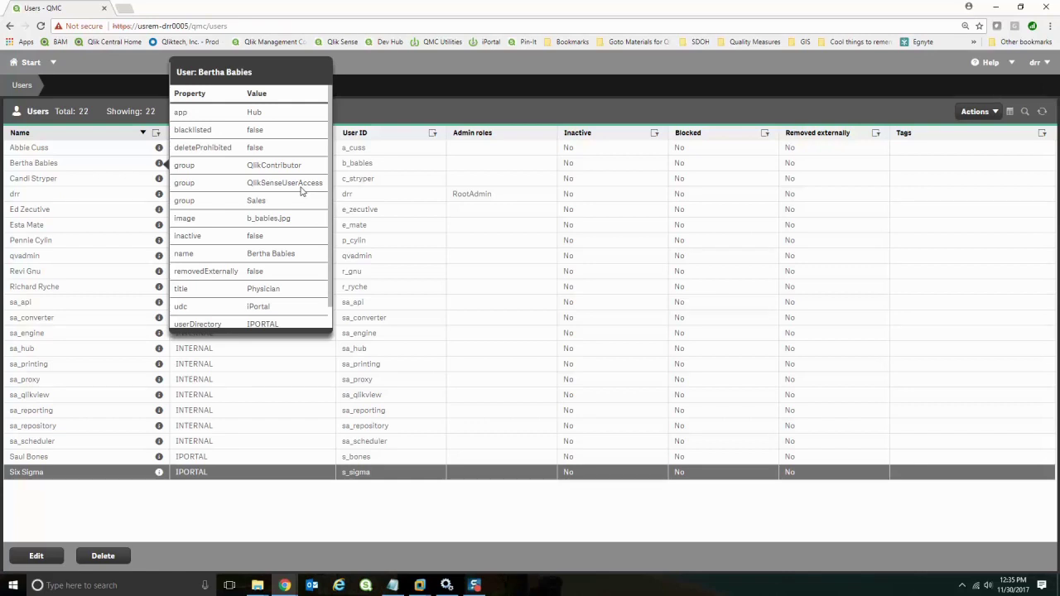
scroll(303, 191, "down", 1)
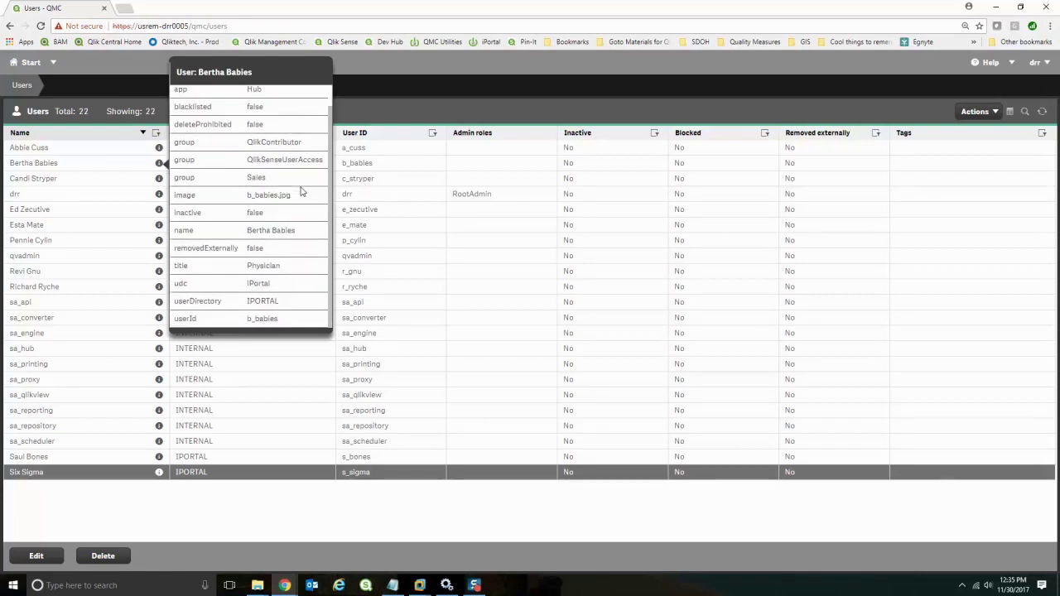
left_click(394, 94)
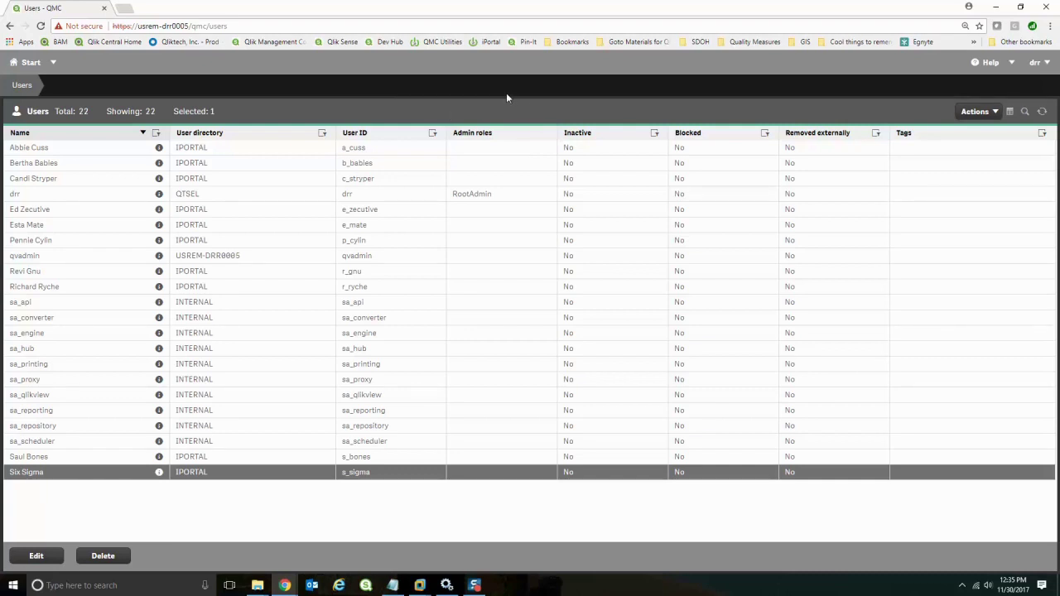
- Open License and tokens to see 87% of 500 tokens unallocated and 5 of 60 passes used
left_click(29, 63)
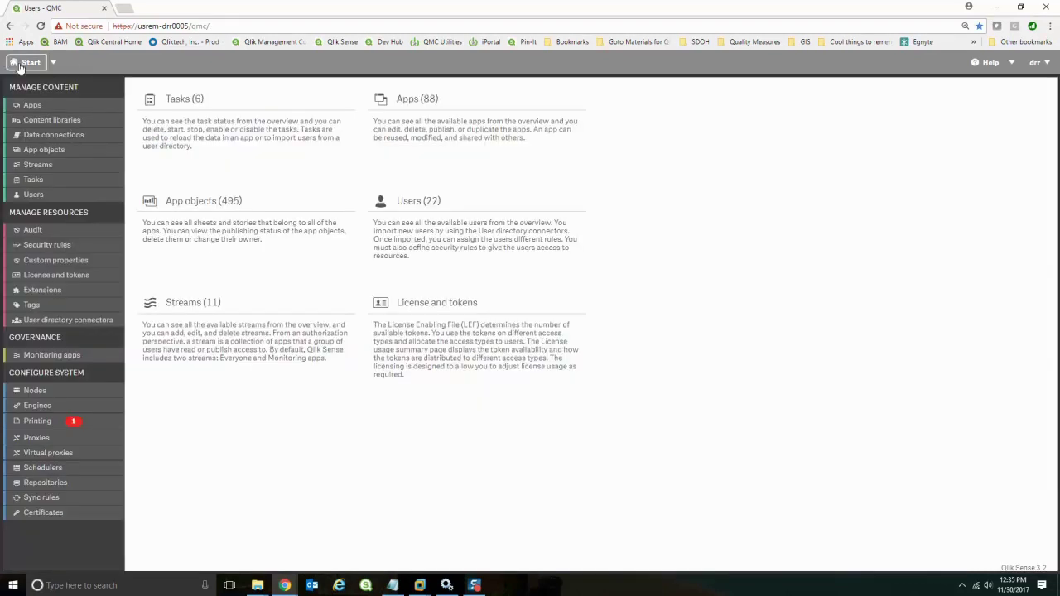
left_click(52, 279)
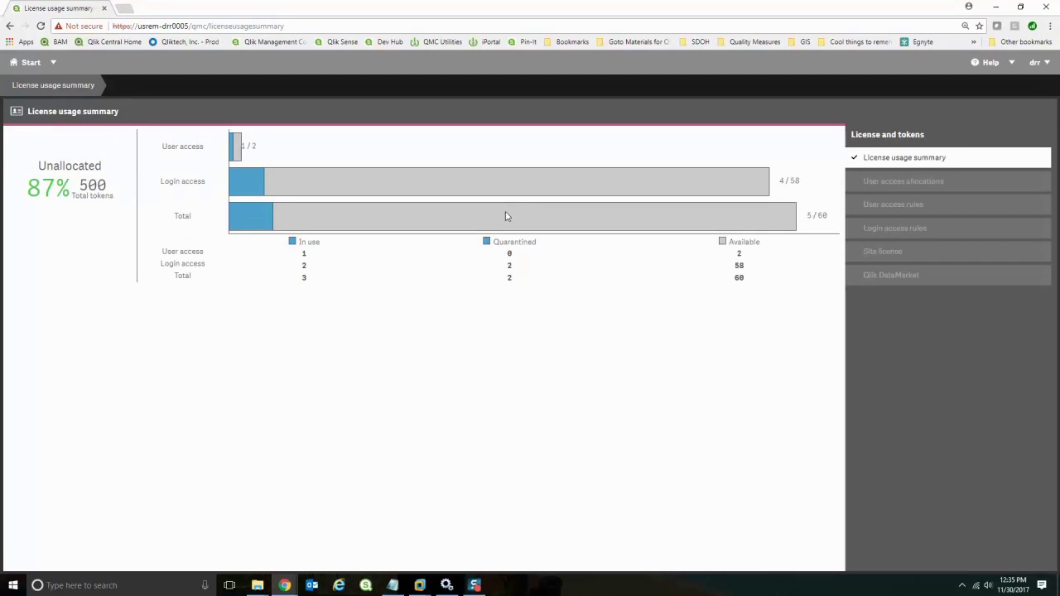